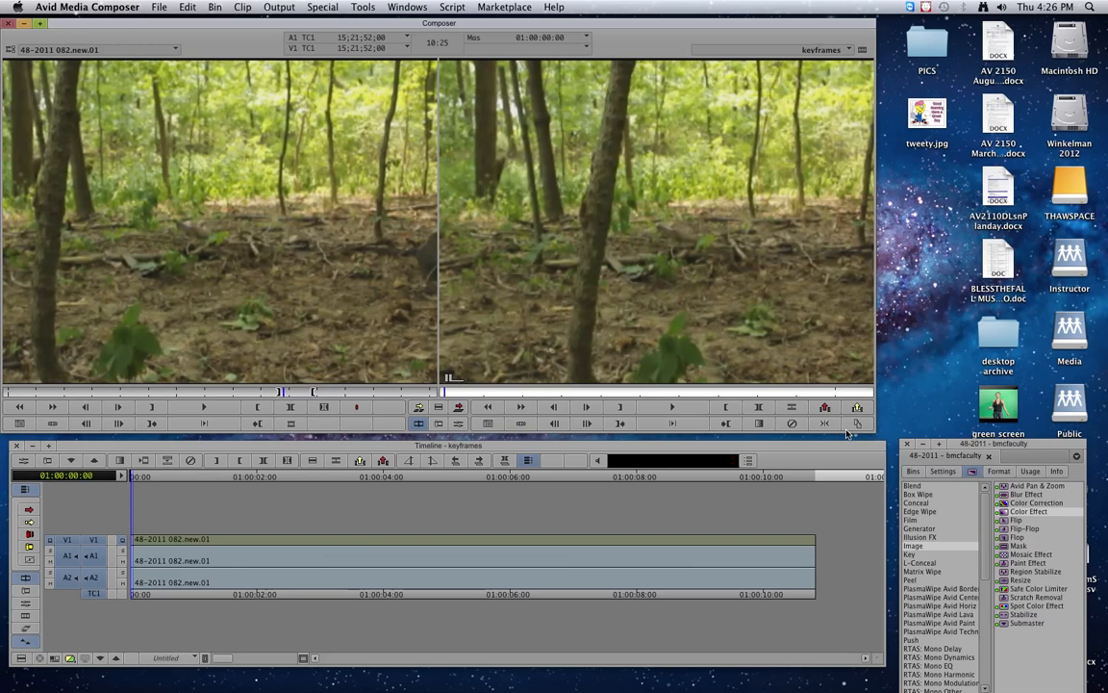
Drag Color Effect onto the V1 forest clip 48-2011 082.new.01 and open it in Effect Mode.
{"action": "left_click", "coordinate": [1001, 513]}
{"action": "left_click_drag", "start_coordinate": [1001, 513], "coordinate": [684, 547]}
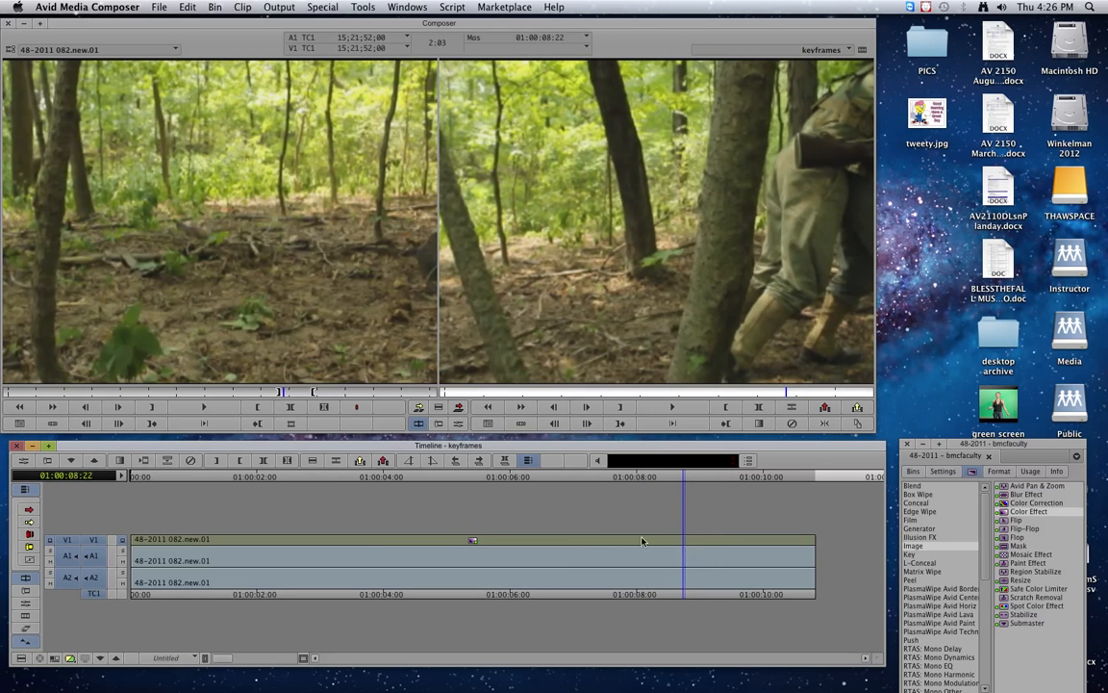
{"action": "left_click", "coordinate": [459, 424]}
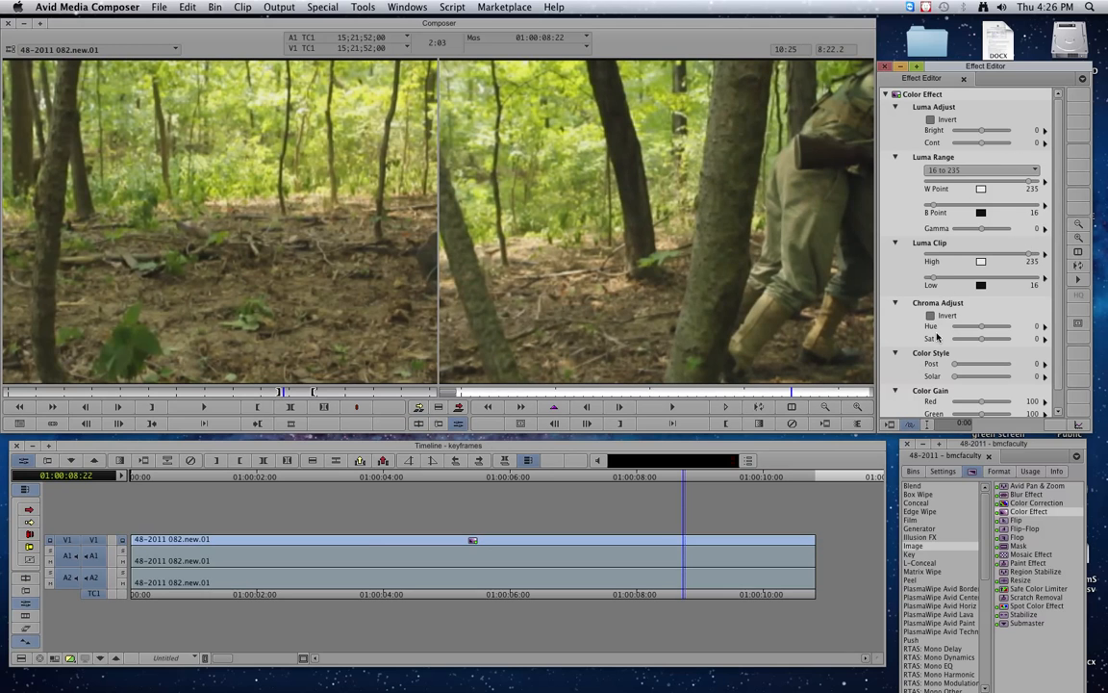
Add a keyframe on the forest clip's first frame and drag Sat down to -100.
{"action": "mouse_move", "coordinate": [981, 339]}
{"action": "left_mouse_down"}
{"action": "mouse_move", "coordinate": [955, 341]}
{"action": "mouse_move", "coordinate": [1006, 338]}
{"action": "mouse_move", "coordinate": [981, 341]}
{"action": "left_mouse_up"}
{"action": "mouse_move", "coordinate": [982, 131]}
{"action": "left_mouse_down"}
{"action": "mouse_move", "coordinate": [1001, 131]}
{"action": "mouse_move", "coordinate": [985, 131]}
{"action": "mouse_move", "coordinate": [994, 145]}
{"action": "mouse_move", "coordinate": [981, 134]}
{"action": "left_mouse_up"}
{"action": "left_click_drag", "start_coordinate": [789, 391], "coordinate": [452, 397]}
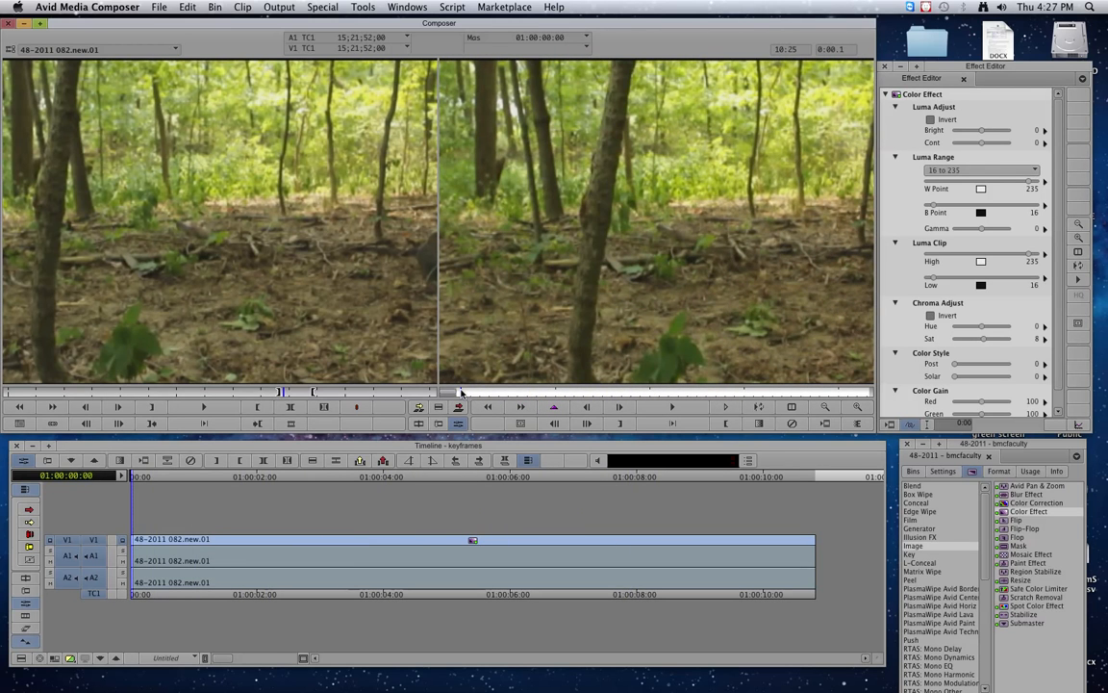
{"action": "left_click", "coordinate": [551, 408]}
{"action": "left_click_drag", "start_coordinate": [985, 341], "coordinate": [953, 343]}
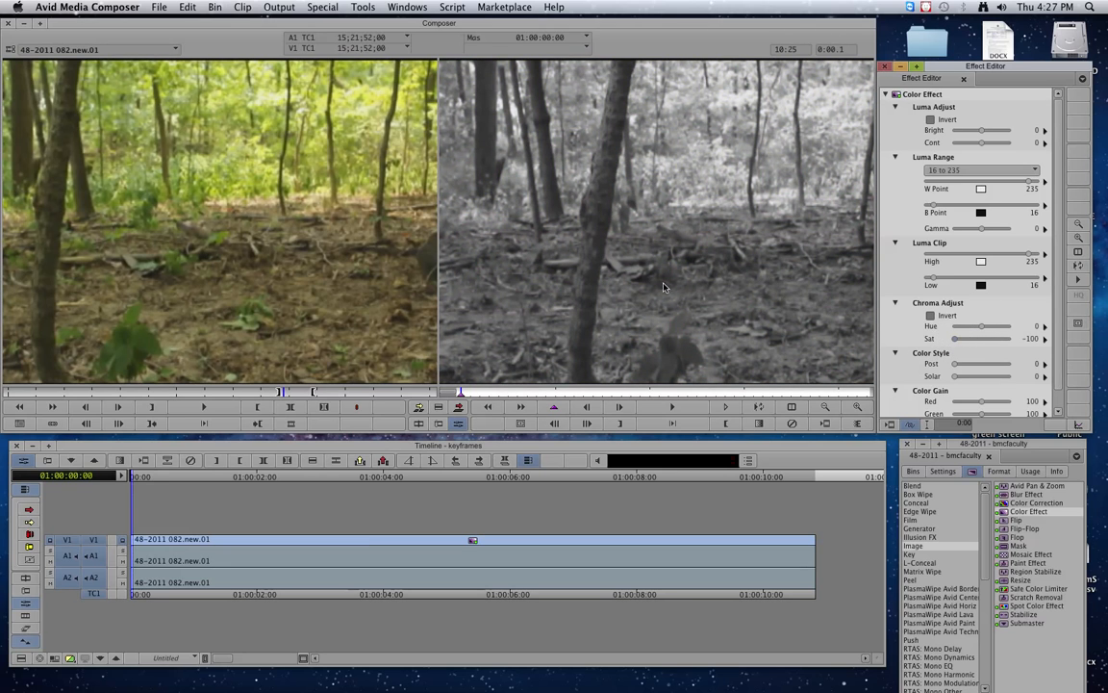
Raise Sat to 100 on the forest clip's last frame, keeping the first frame greyscale.
{"action": "left_click", "coordinate": [470, 392]}
{"action": "left_click_drag", "start_coordinate": [470, 392], "coordinate": [881, 396]}
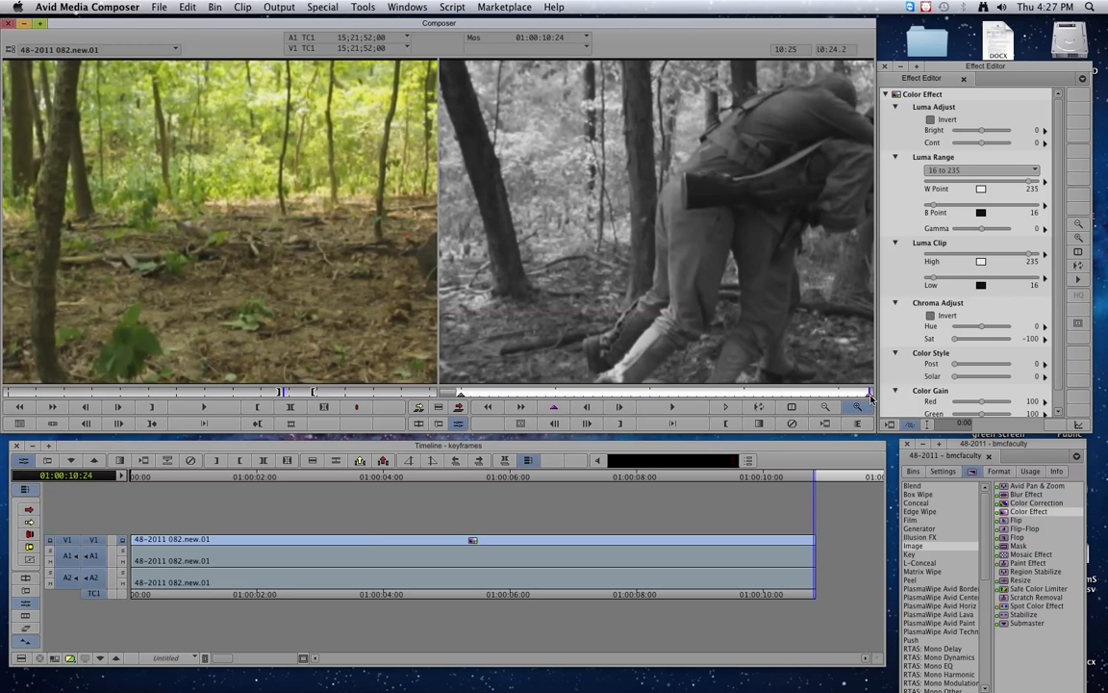
{"action": "left_click", "coordinate": [956, 340]}
{"action": "left_click_drag", "start_coordinate": [956, 340], "coordinate": [1022, 343]}
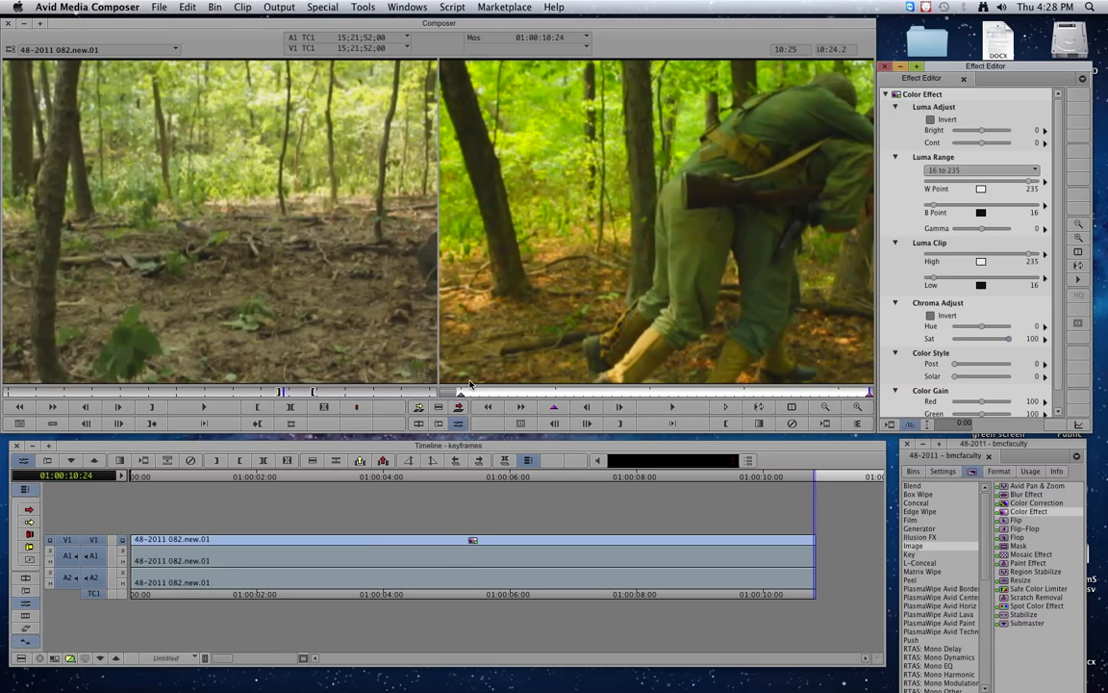
{"action": "left_click", "coordinate": [872, 396]}
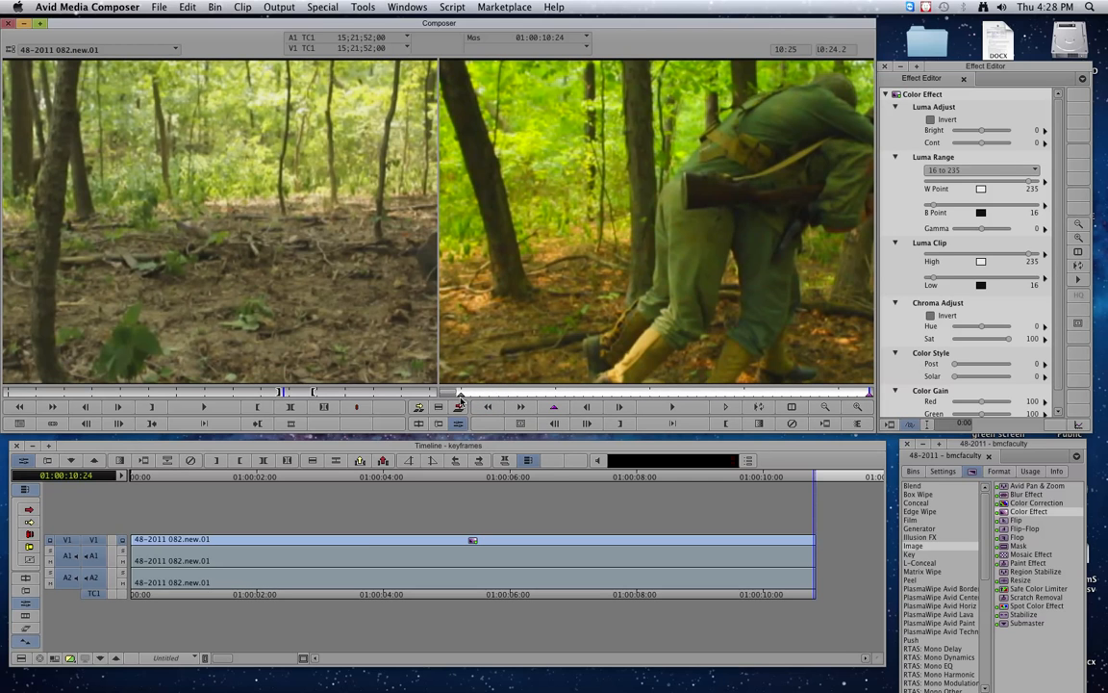
{"action": "left_click", "coordinate": [461, 394]}
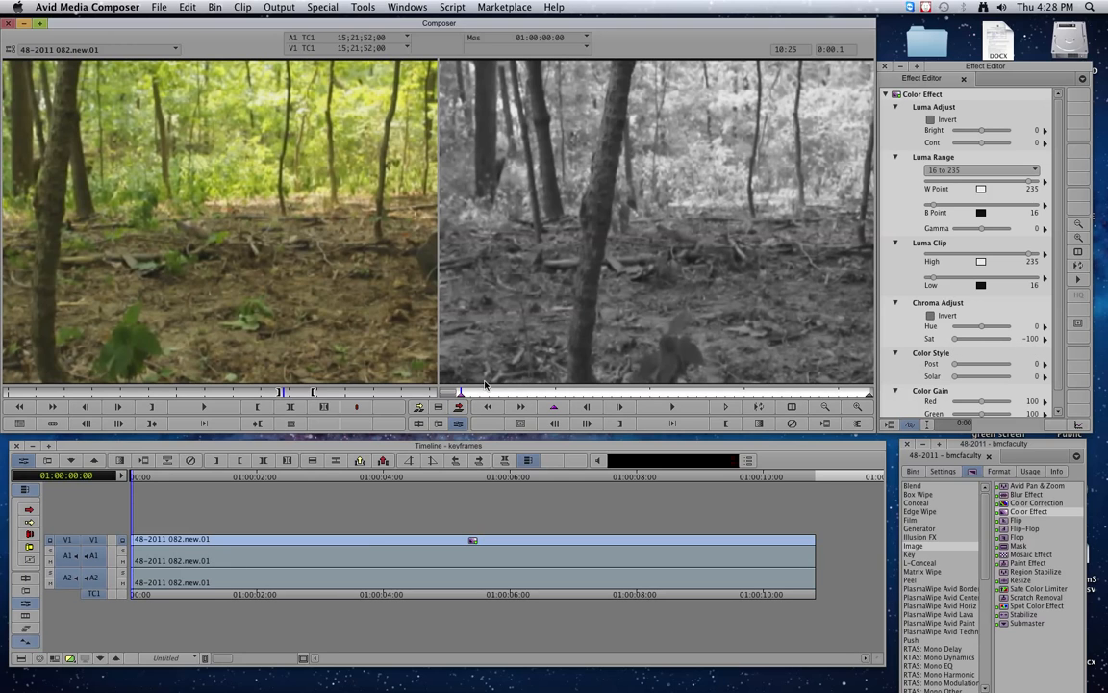
{"action": "left_click", "coordinate": [866, 392]}
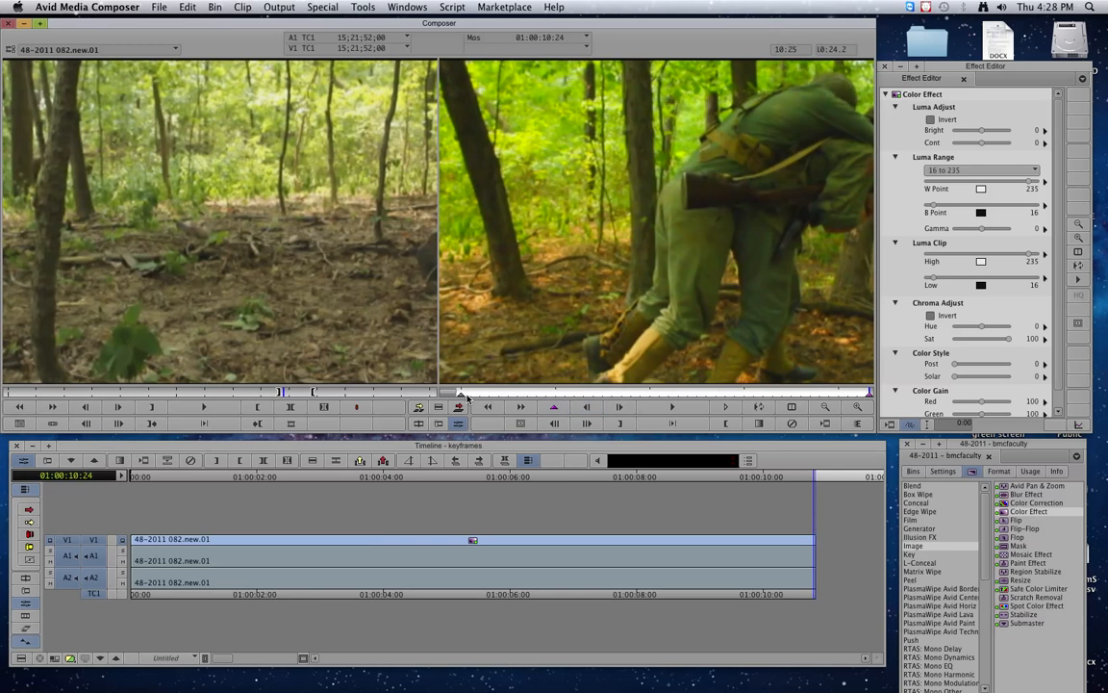
{"action": "key", "text": "Home"}
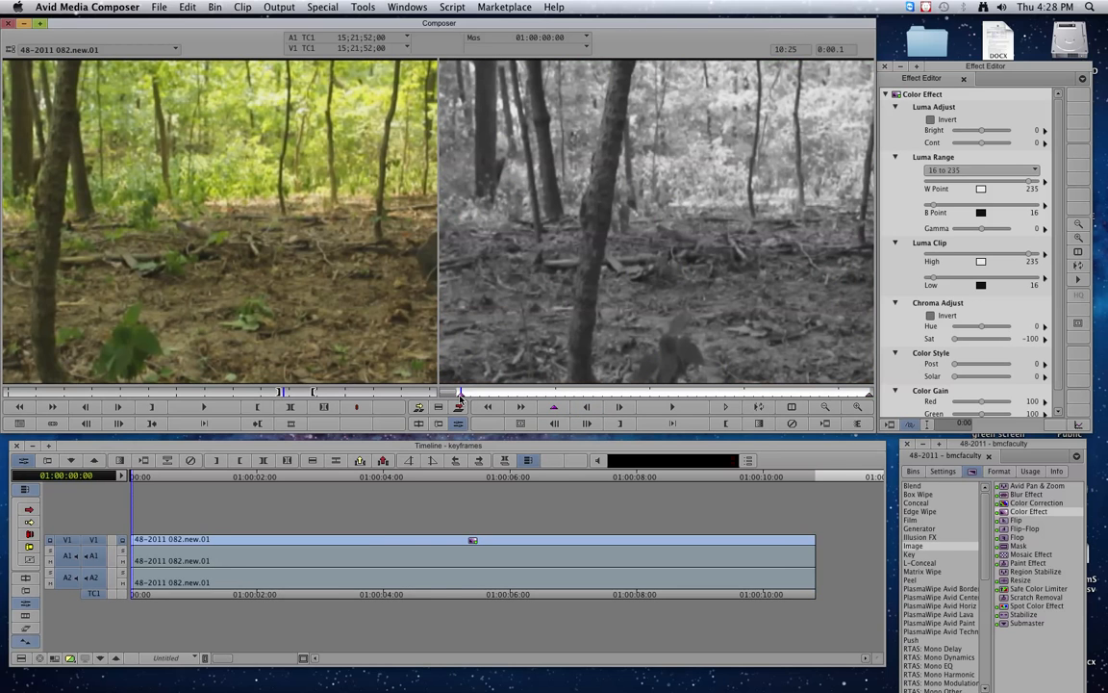
{"action": "left_click", "coordinate": [671, 408]}
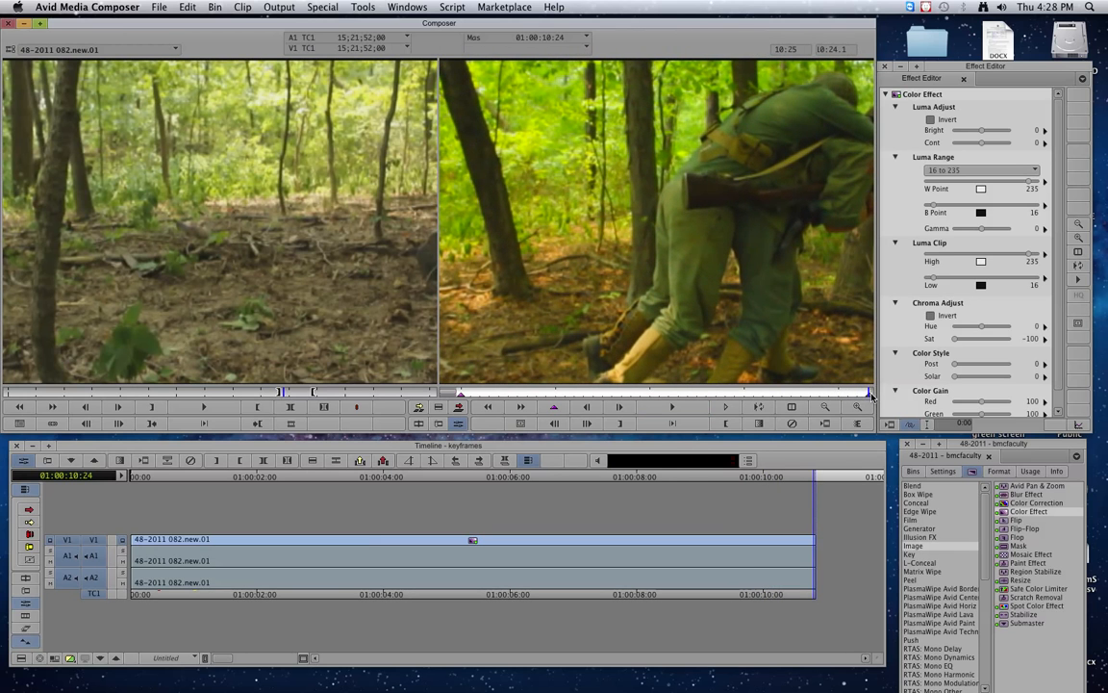
{"action": "left_click_drag", "start_coordinate": [869, 395], "coordinate": [568, 392]}
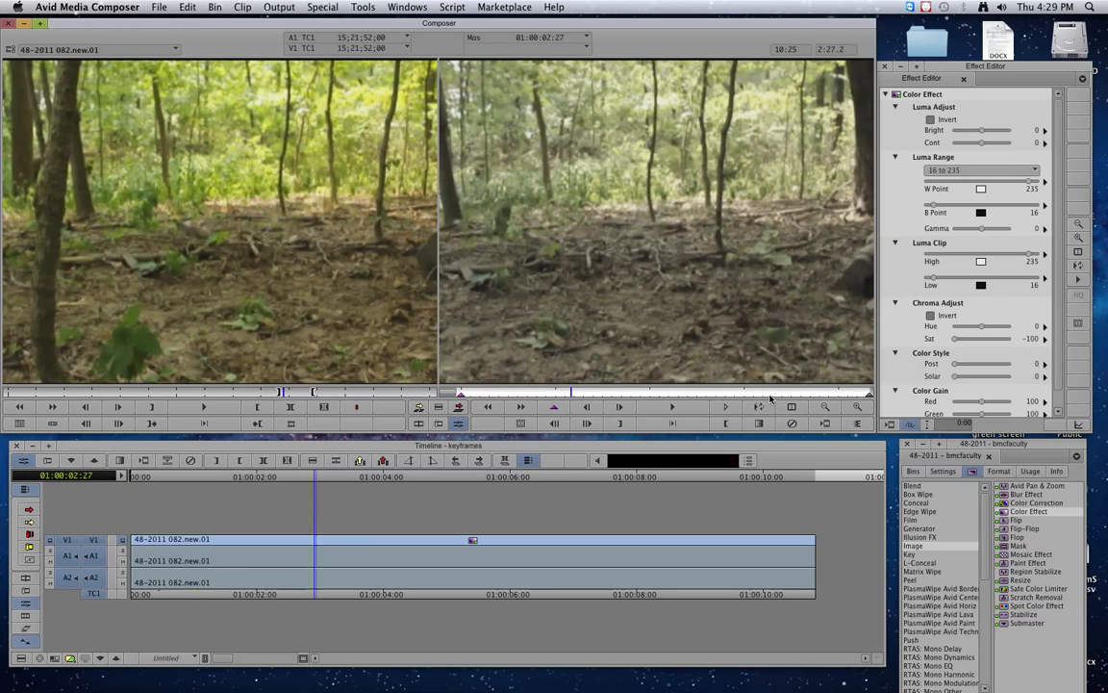
Add a saturation keyframe at 01:00:03:20 set to -100.
{"action": "left_click", "coordinate": [580, 392]}
{"action": "left_click_drag", "start_coordinate": [581, 392], "coordinate": [599, 393]}
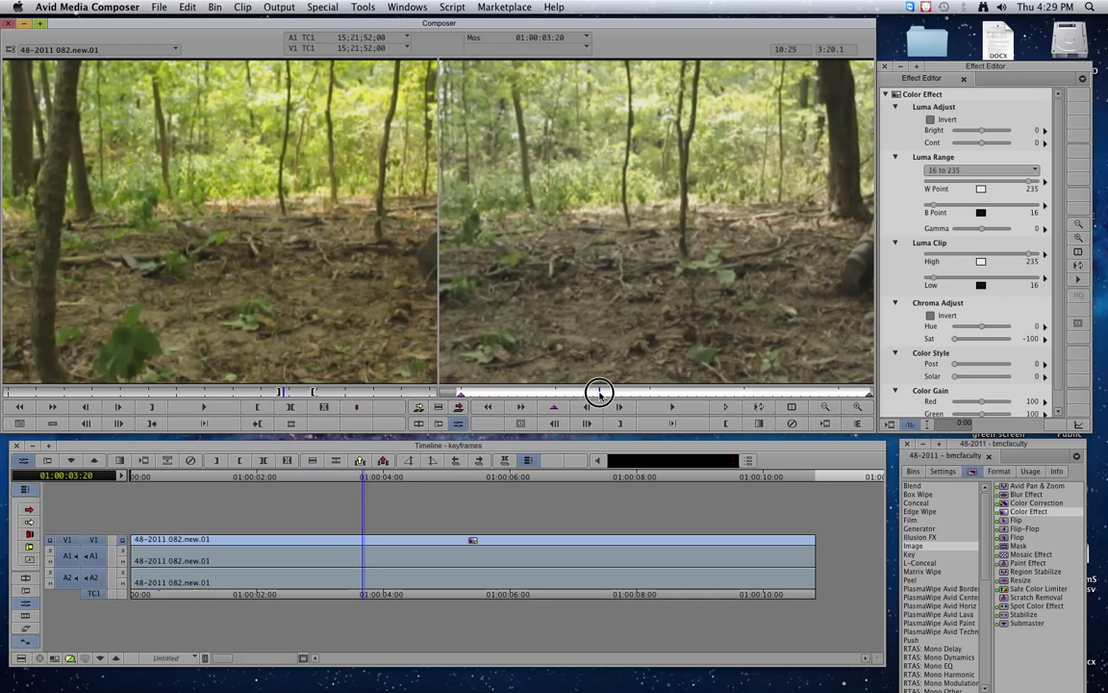
{"action": "left_click", "coordinate": [556, 410]}
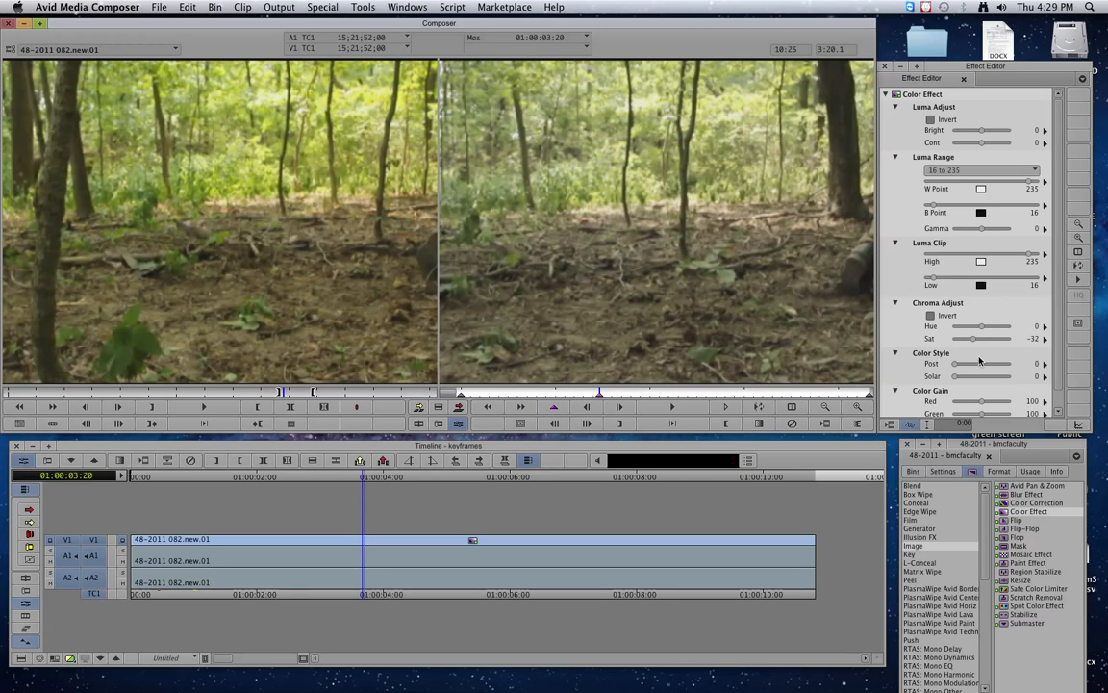
{"action": "left_click_drag", "start_coordinate": [973, 339], "coordinate": [949, 339]}
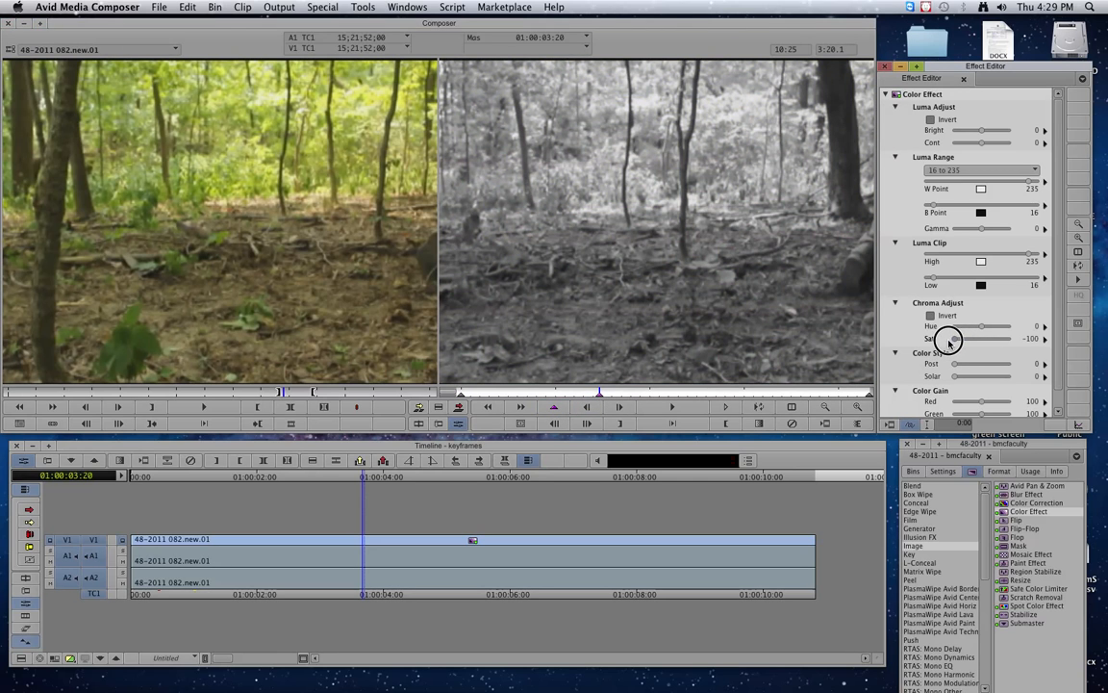
Add a keyframe at 01:00:05:29 with Sat at 100, then review the transition.
{"action": "left_click", "coordinate": [461, 395]}
{"action": "left_click", "coordinate": [598, 396]}
{"action": "left_click_drag", "start_coordinate": [598, 396], "coordinate": [686, 389]}
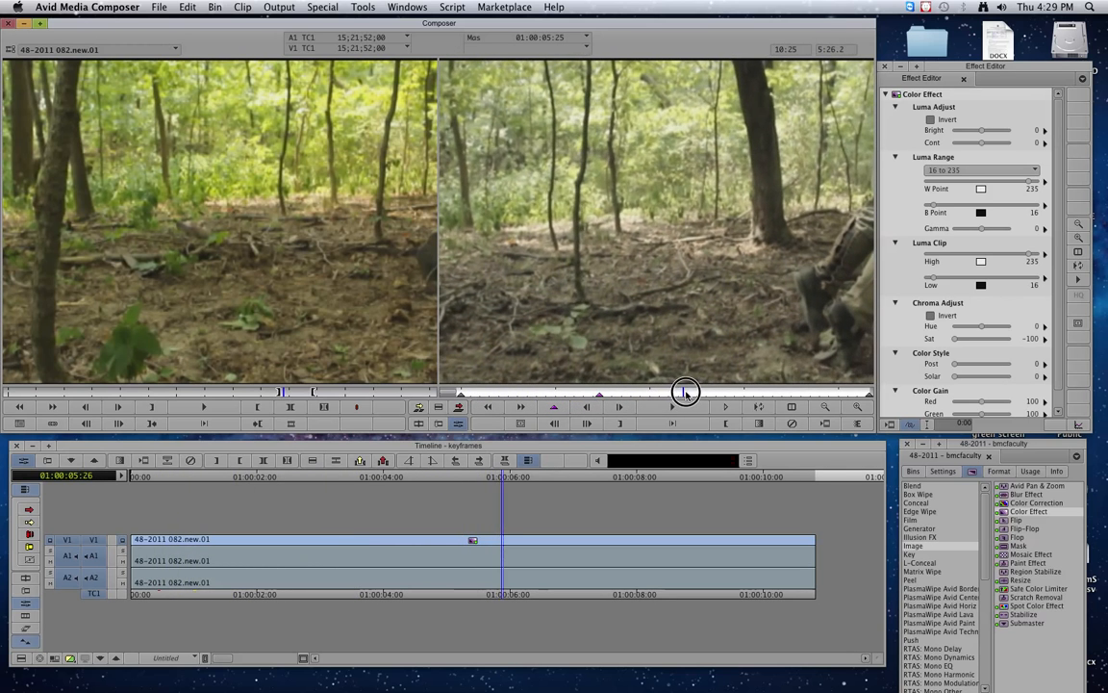
{"action": "left_click", "coordinate": [555, 408]}
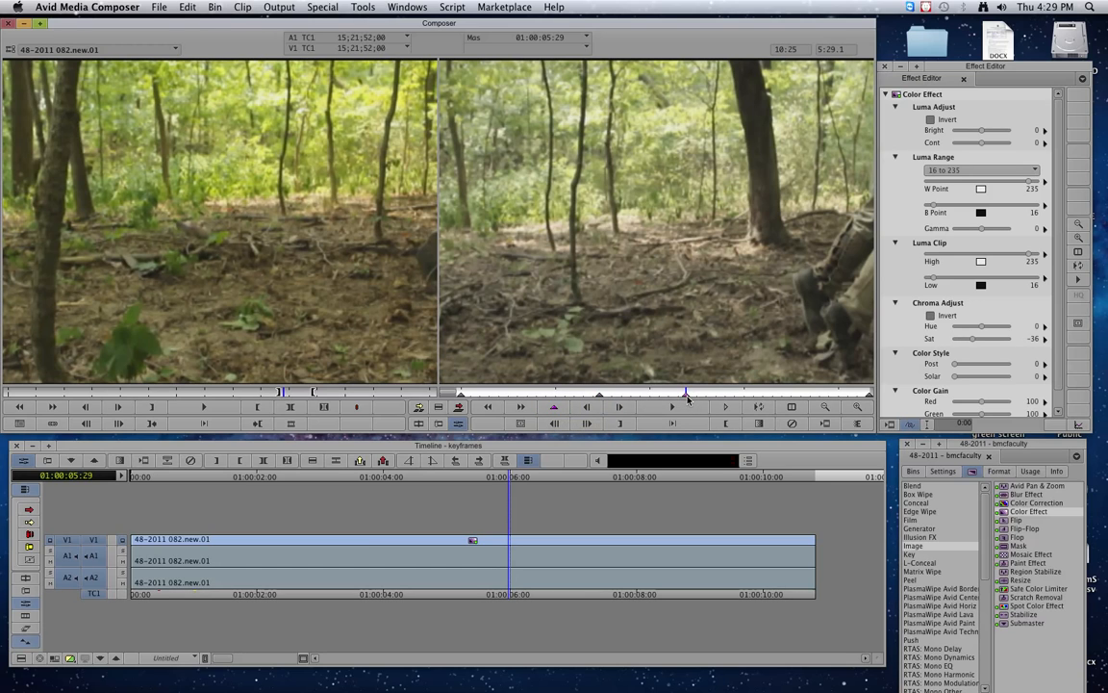
{"action": "left_click_drag", "start_coordinate": [976, 338], "coordinate": [1016, 343]}
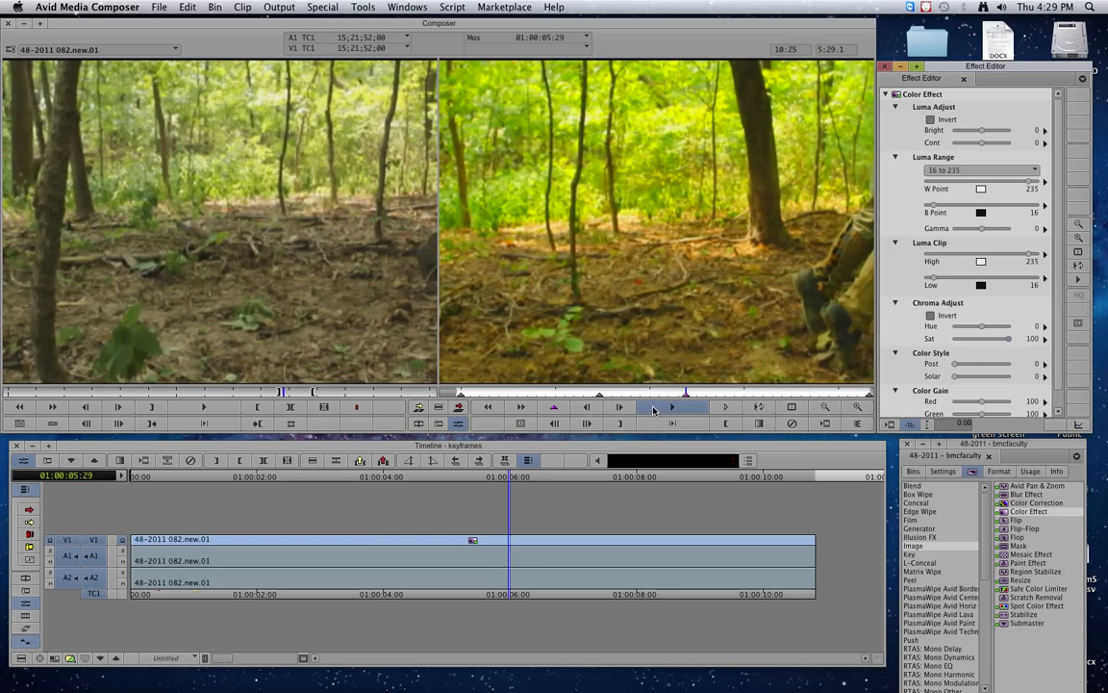
{"action": "left_click_drag", "start_coordinate": [771, 392], "coordinate": [719, 393]}
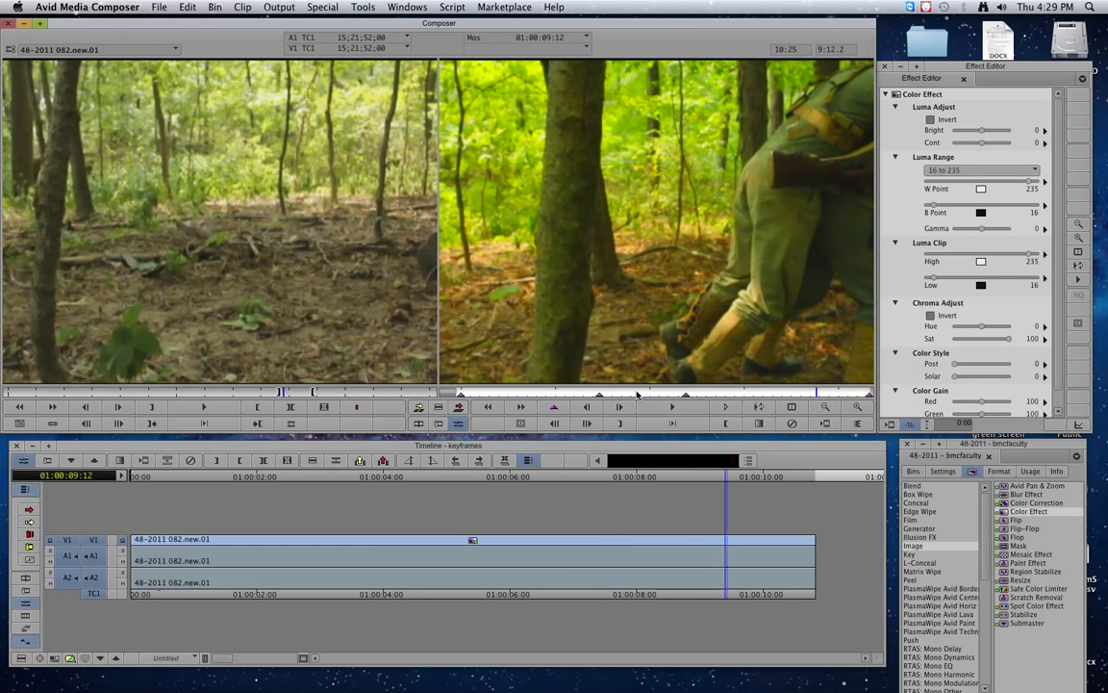
{"action": "left_click_drag", "start_coordinate": [582, 391], "coordinate": [575, 396]}
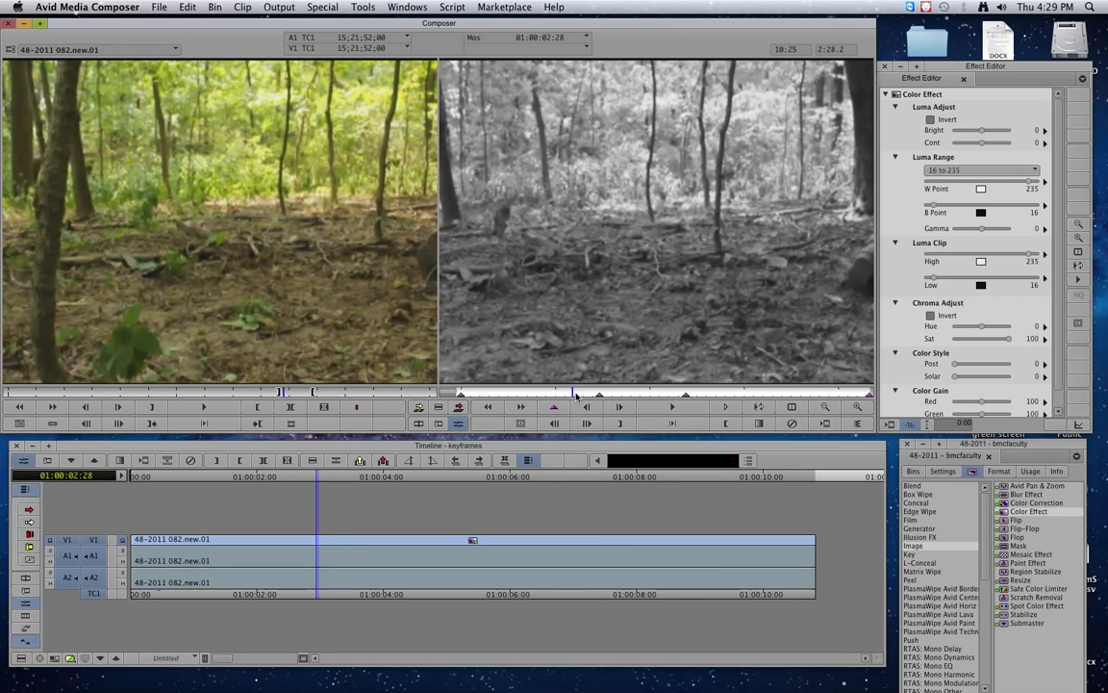
Play back and scrub the saturation change between 01:00:05:29 and 01:00:06:20 to check it.
{"action": "left_click", "coordinate": [659, 412]}
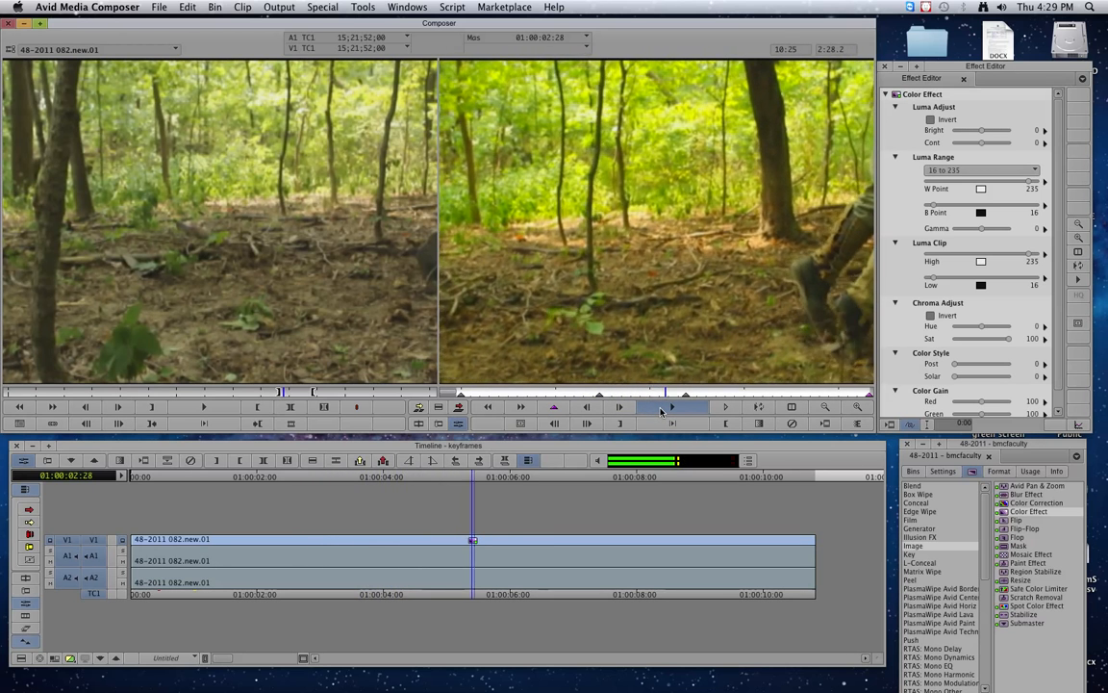
{"action": "left_click", "coordinate": [666, 409]}
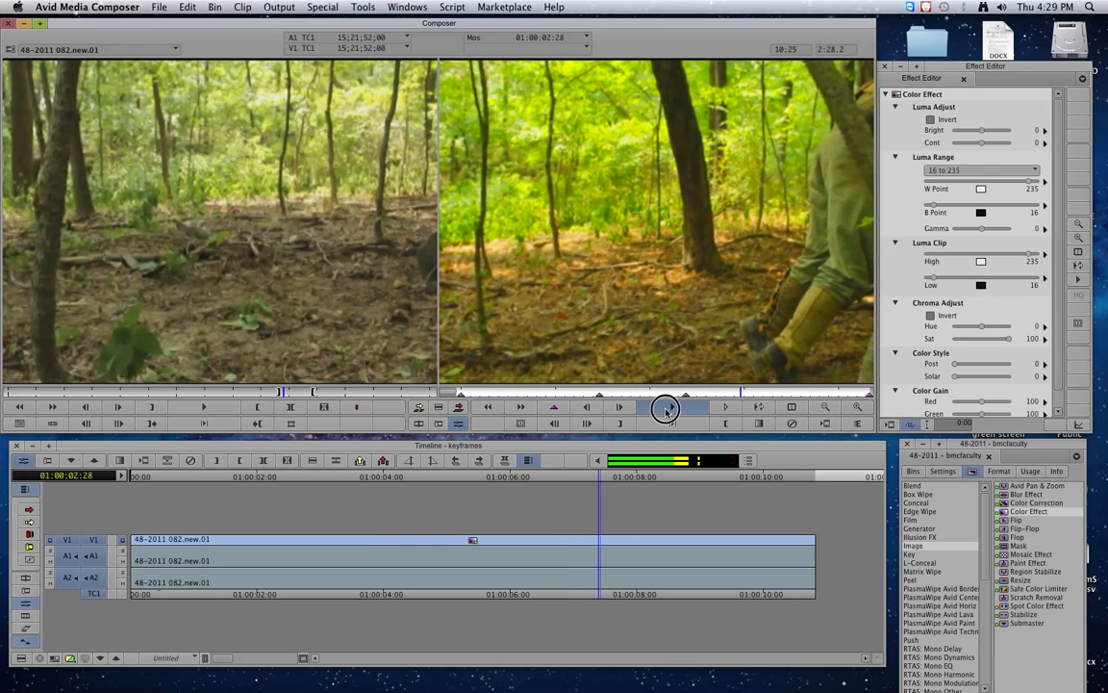
{"action": "left_click_drag", "start_coordinate": [742, 390], "coordinate": [694, 390]}
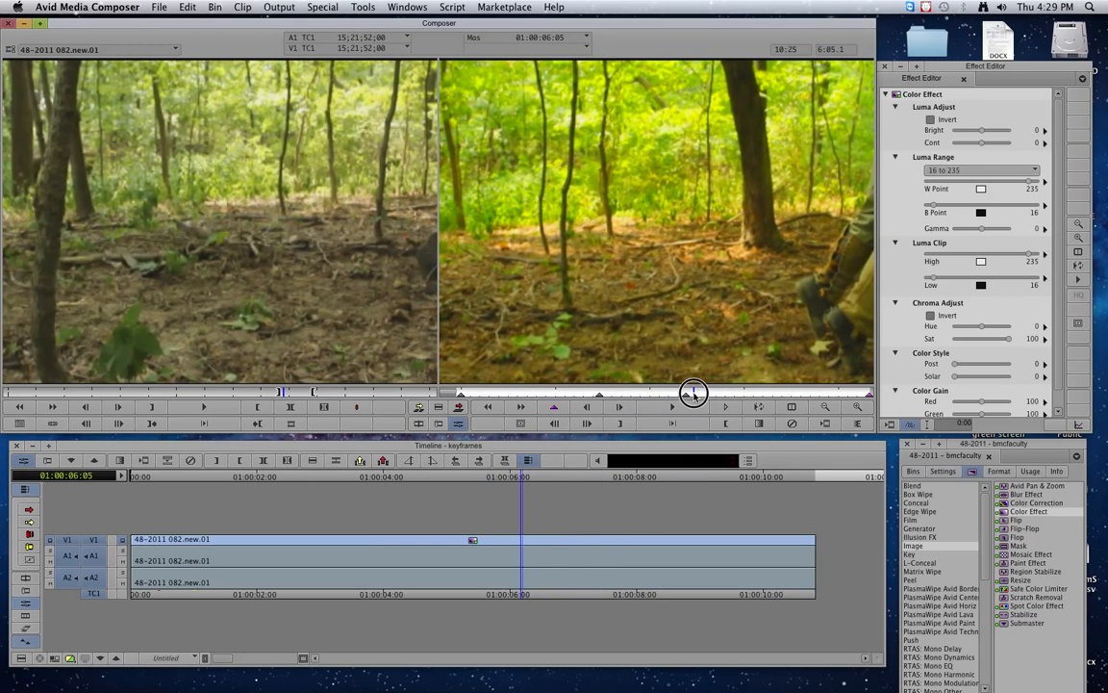
{"action": "key", "text": "space"}
{"action": "key", "text": "space"}
{"action": "left_click", "coordinate": [686, 396]}
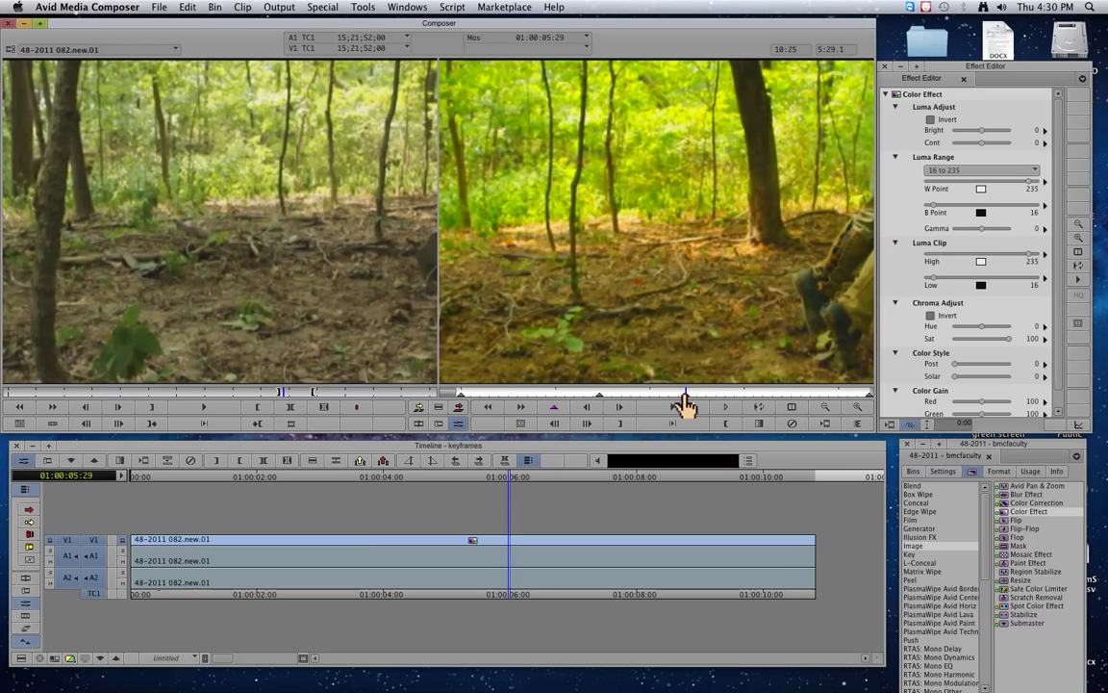
{"action": "mouse_move", "coordinate": [685, 396]}
{"action": "left_mouse_down"}
{"action": "mouse_move", "coordinate": [737, 396]}
{"action": "mouse_move", "coordinate": [671, 396]}
{"action": "mouse_move", "coordinate": [699, 396]}
{"action": "left_mouse_up"}
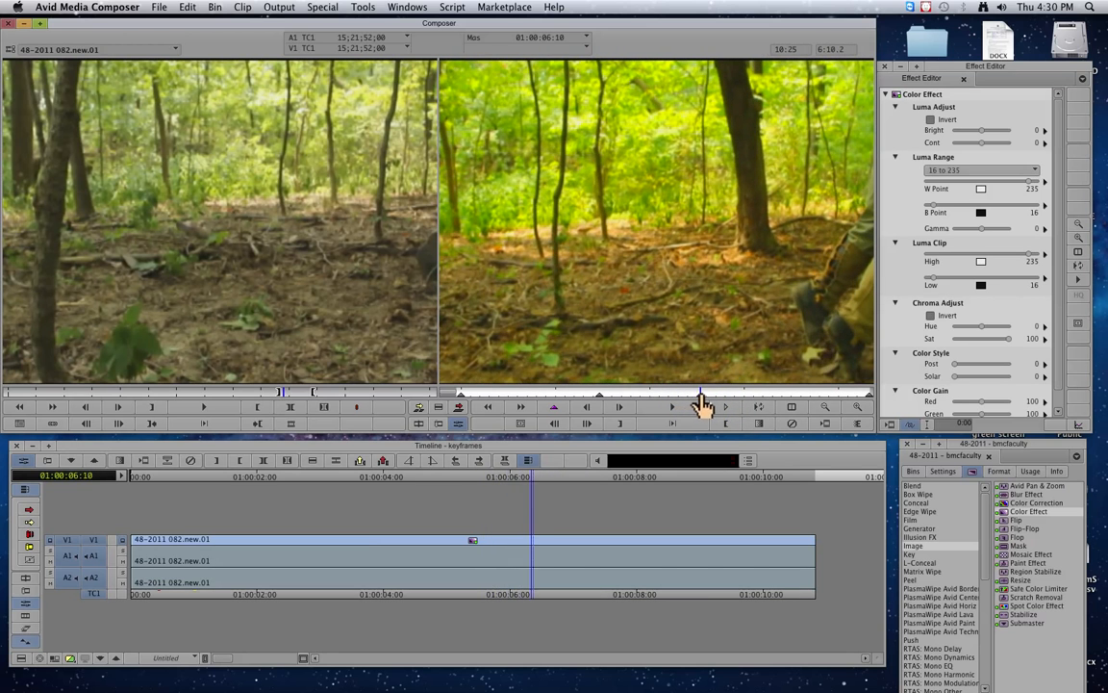
{"action": "mouse_move", "coordinate": [602, 396]}
{"action": "left_mouse_down"}
{"action": "mouse_move", "coordinate": [637, 397]}
{"action": "mouse_move", "coordinate": [593, 389]}
{"action": "mouse_move", "coordinate": [722, 391]}
{"action": "mouse_move", "coordinate": [601, 392]}
{"action": "left_mouse_up"}
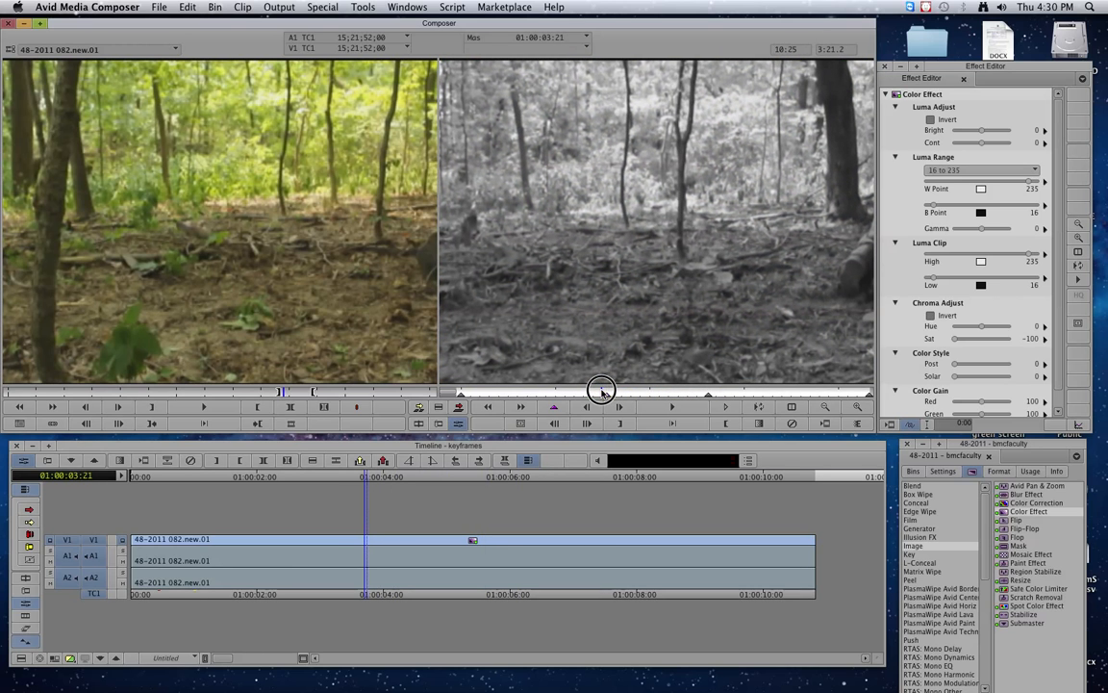
{"action": "left_click", "coordinate": [709, 393]}
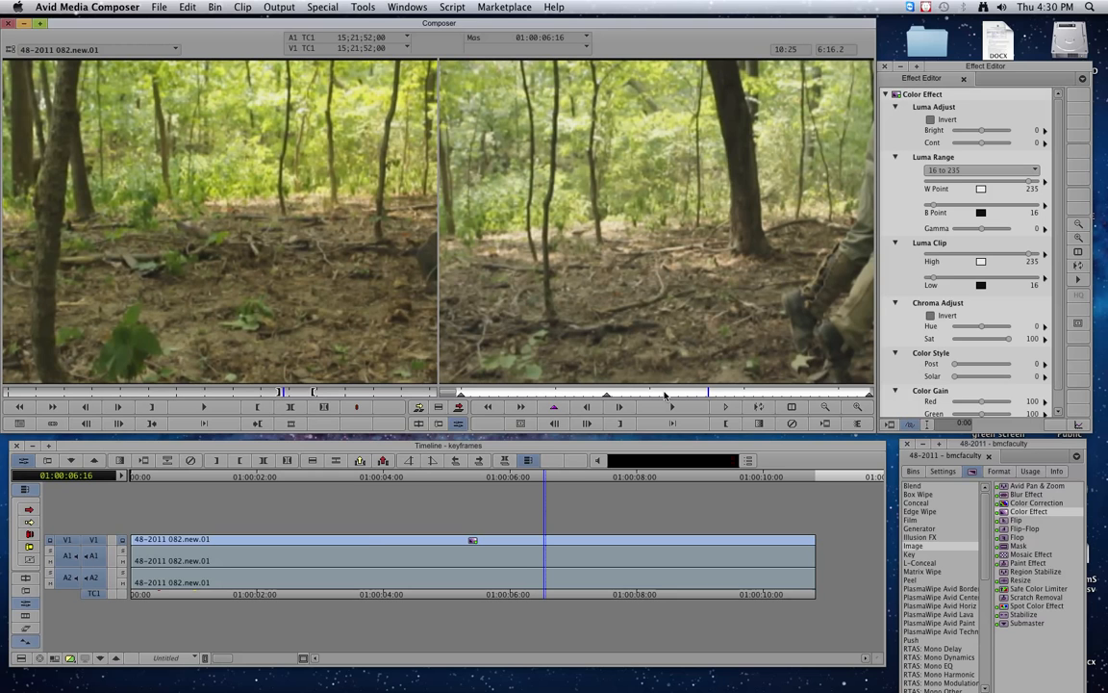
{"action": "left_click", "coordinate": [554, 540]}
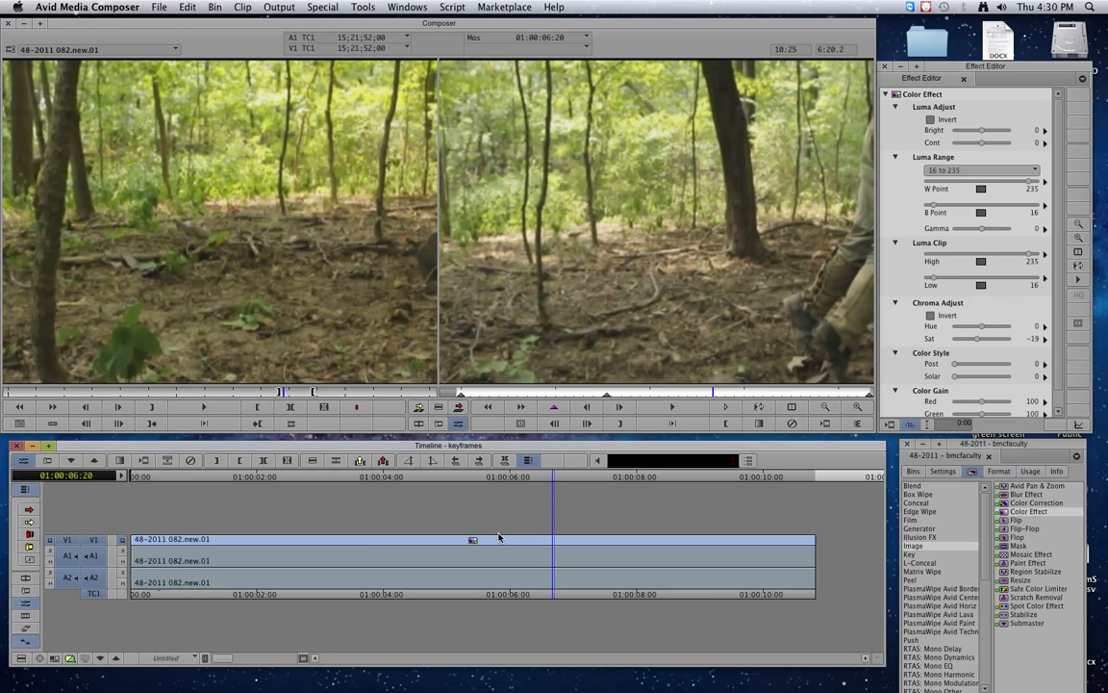
Exit Effect Mode, clear all tracks with X, and cue the source to the two soldiers.
{"action": "left_click", "coordinate": [418, 424]}
{"action": "left_click", "coordinate": [460, 560]}
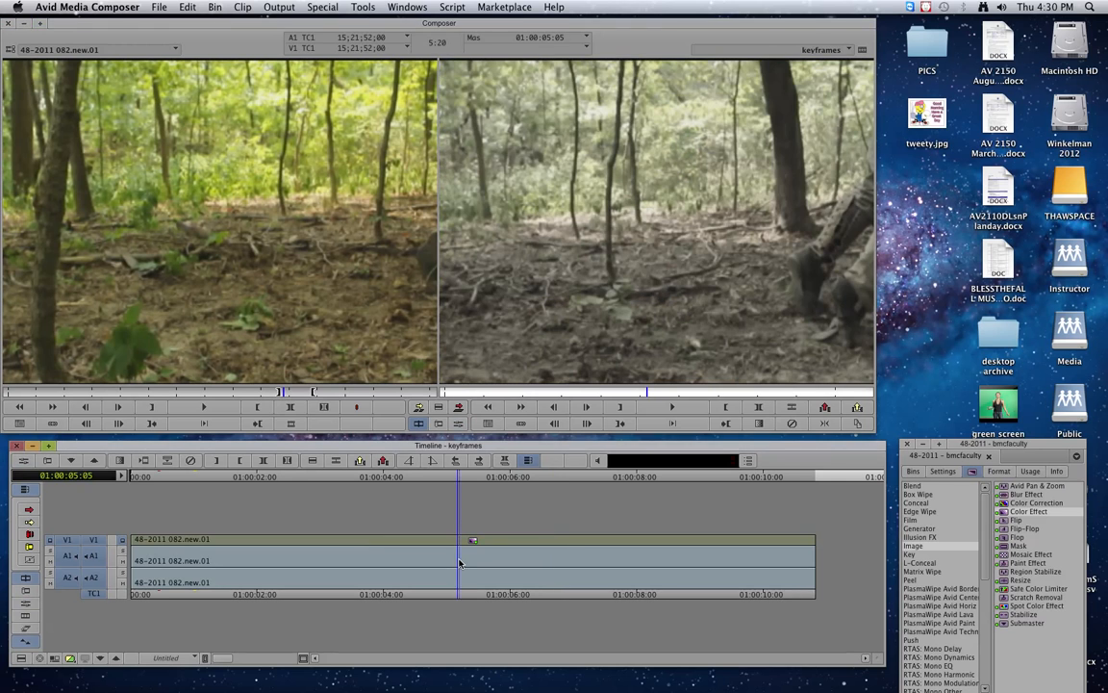
{"action": "key", "text": "x"}
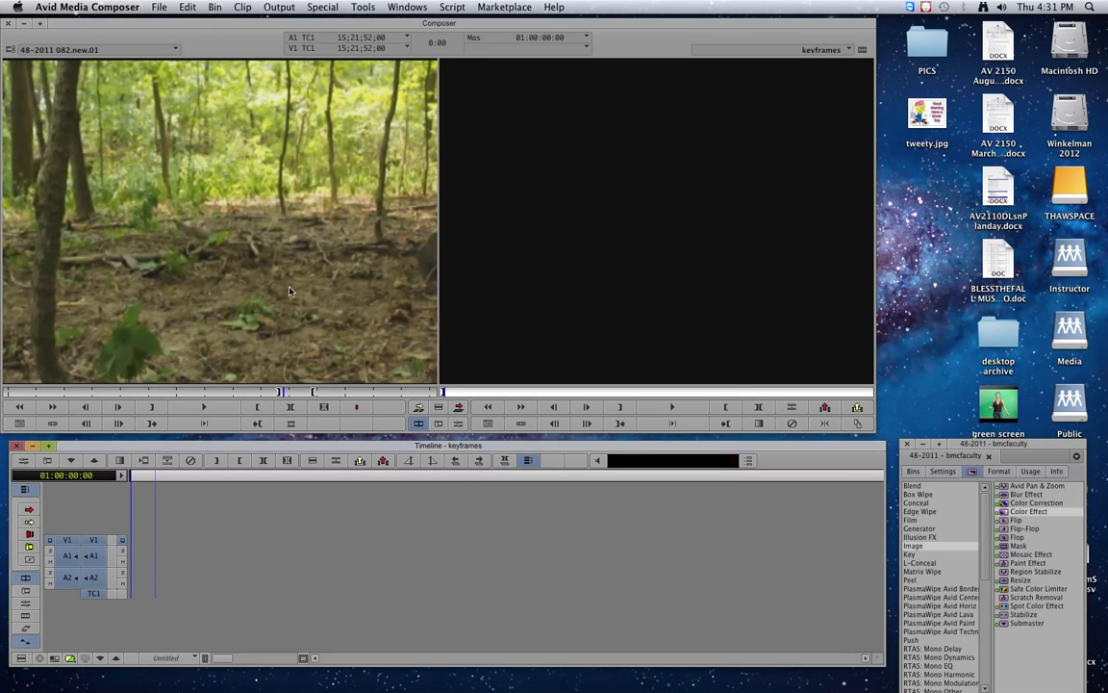
{"action": "mouse_move", "coordinate": [323, 393]}
{"action": "left_mouse_down"}
{"action": "mouse_move", "coordinate": [351, 393]}
{"action": "mouse_move", "coordinate": [317, 391]}
{"action": "left_mouse_up"}
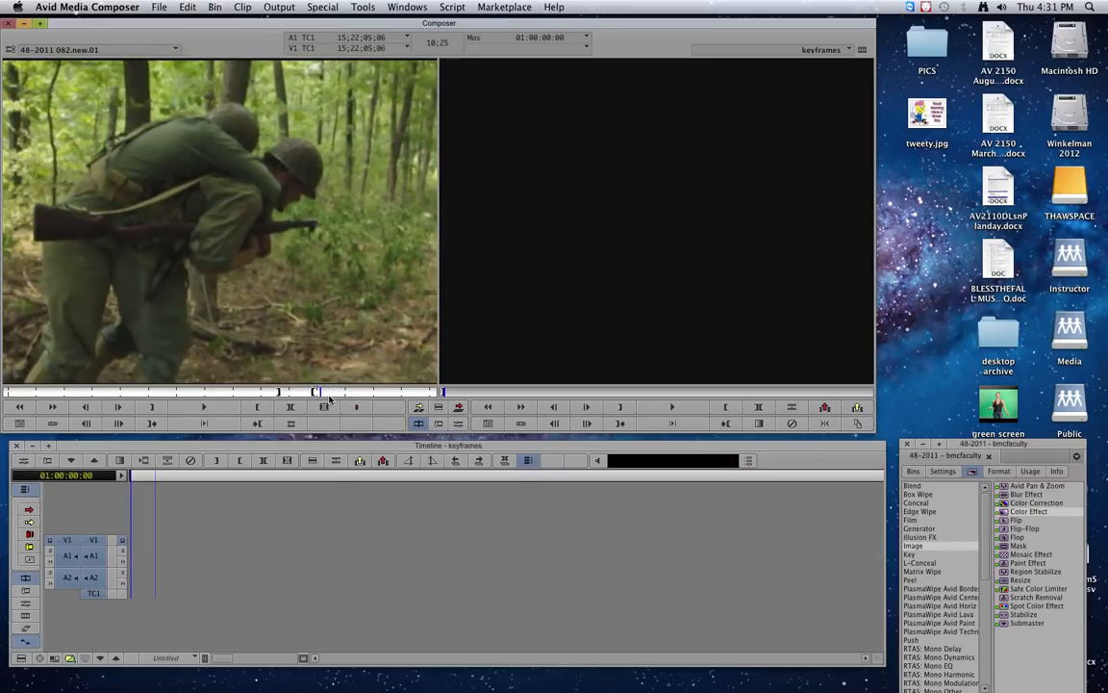
Make a 5-second freeze frame via Clip > Freeze Frame, storing media on Winkelman 2012.
{"action": "left_click", "coordinate": [241, 8]}
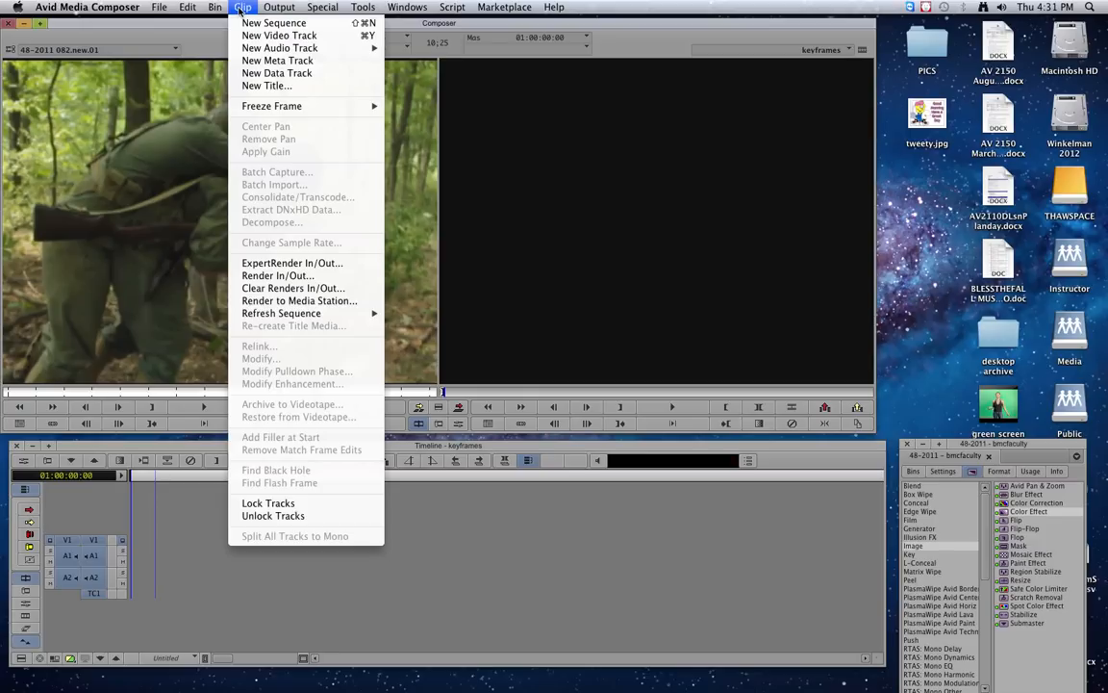
{"action": "mouse_move", "coordinate": [279, 111]}
{"action": "left_click", "coordinate": [430, 118]}
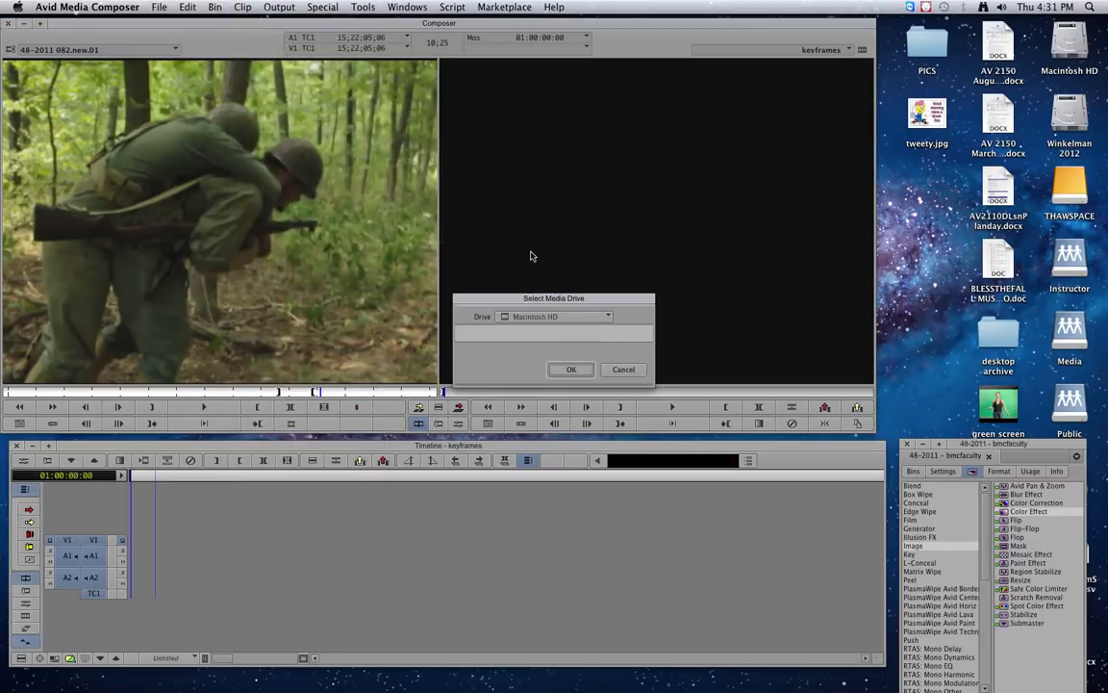
{"action": "left_click", "coordinate": [566, 317]}
{"action": "left_click", "coordinate": [562, 344]}
{"action": "left_click", "coordinate": [570, 369]}
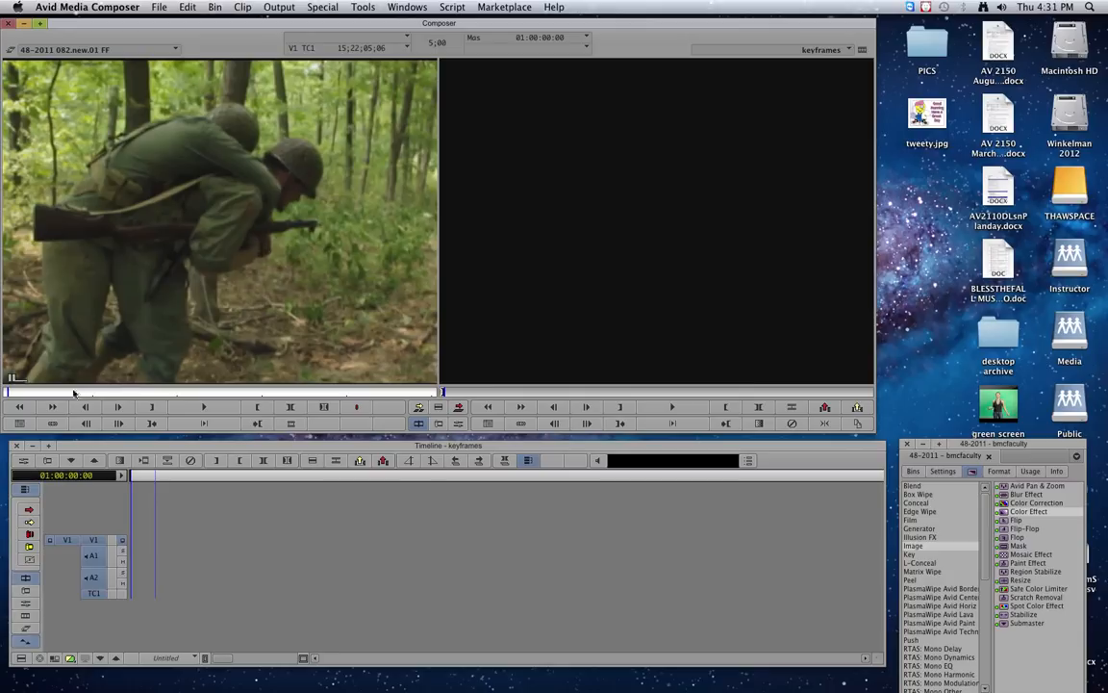
Splice the 48-2011 082.new.01 FF freeze frame into the empty sequence.
{"action": "mouse_move", "coordinate": [200, 390]}
{"action": "left_mouse_down"}
{"action": "mouse_move", "coordinate": [334, 389]}
{"action": "mouse_move", "coordinate": [5, 389]}
{"action": "left_mouse_up"}
{"action": "key", "text": "v"}
{"action": "left_click_drag", "start_coordinate": [614, 539], "coordinate": [487, 544]}
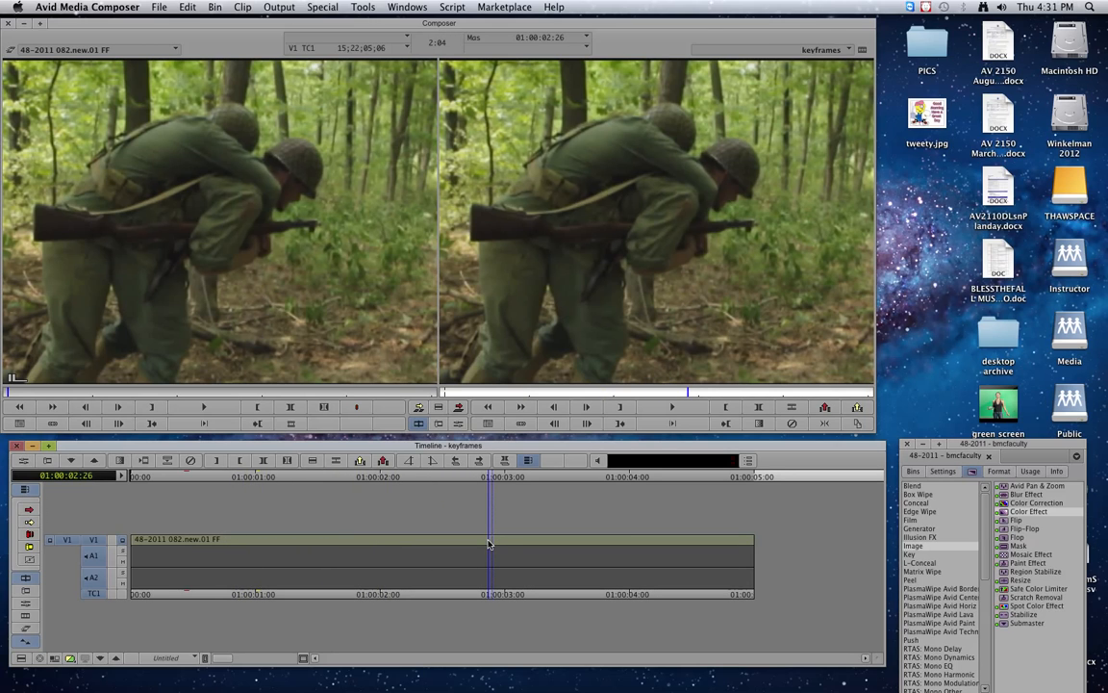
Apply 3D Warp from the Blend category to the freeze frame on V1.
{"action": "left_click", "coordinate": [922, 488]}
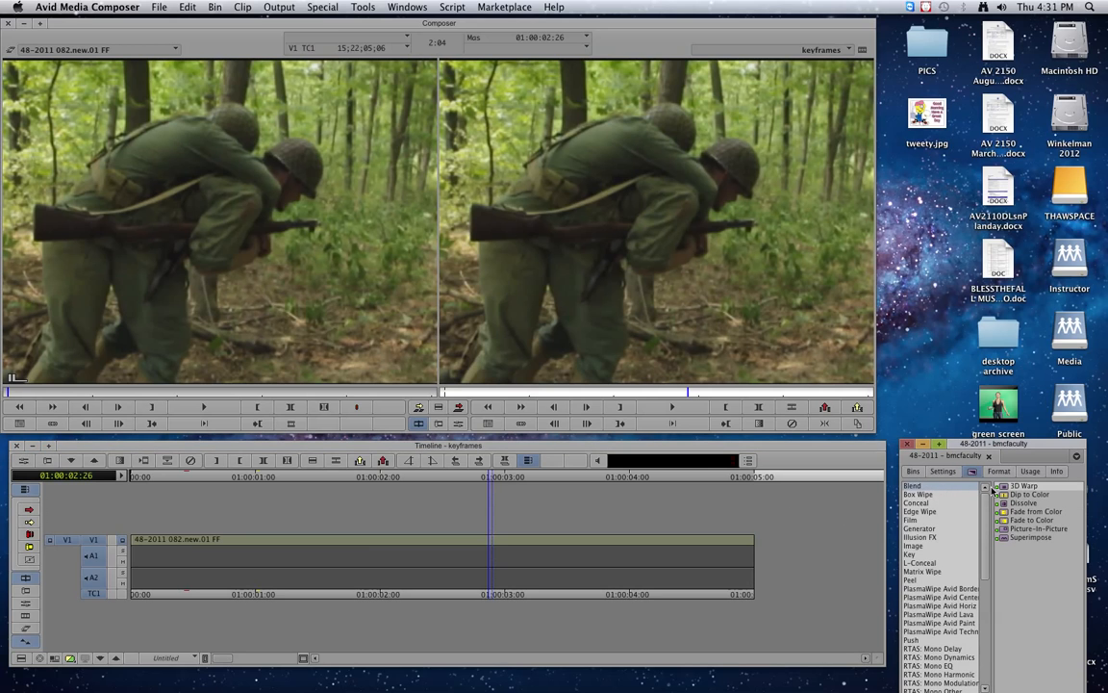
{"action": "left_click_drag", "start_coordinate": [1013, 487], "coordinate": [520, 540]}
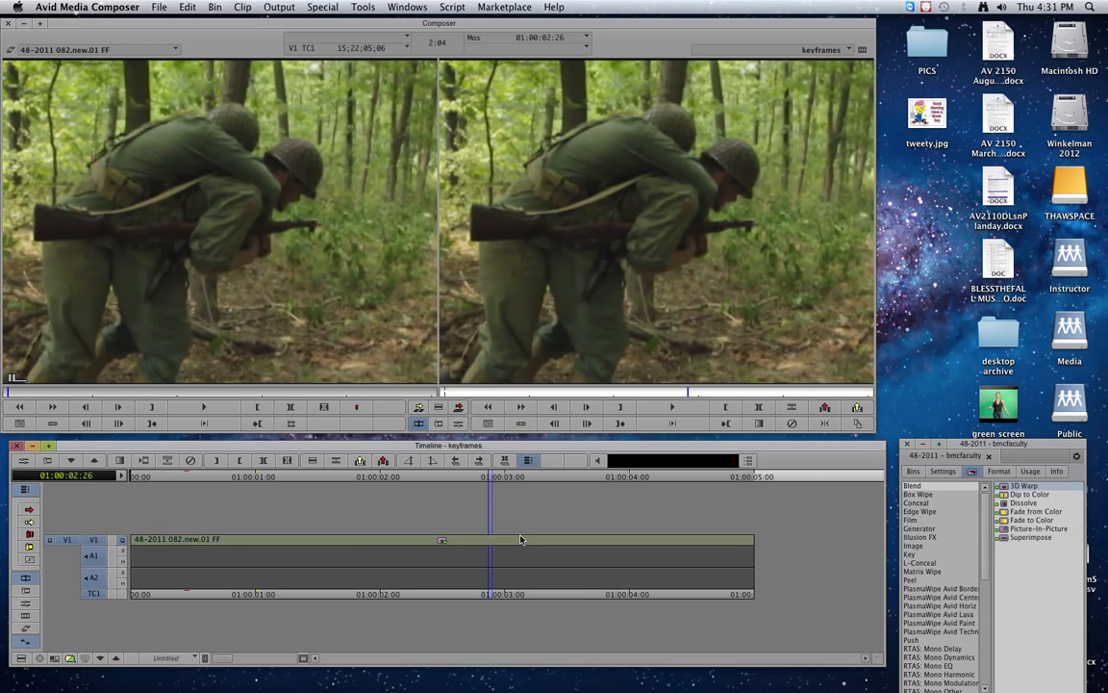
{"action": "left_click_drag", "start_coordinate": [447, 542], "coordinate": [481, 540]}
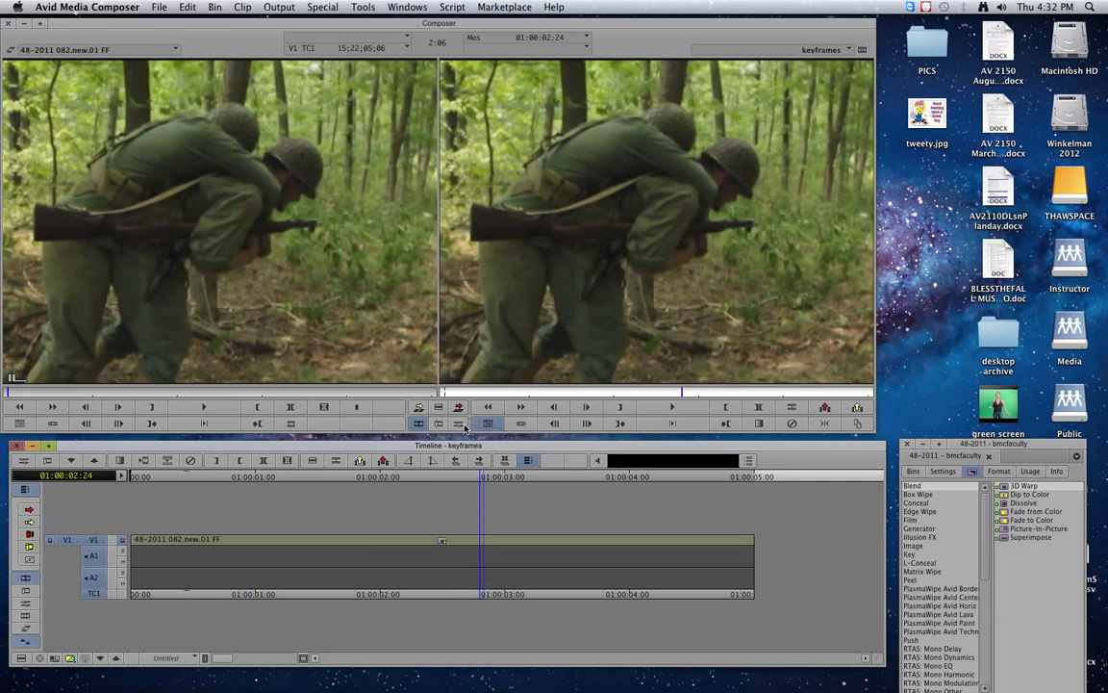
Open the 3D Warp Effect Editor and expand Position, leaving X, Y and Z at 0.
{"action": "left_click", "coordinate": [459, 427]}
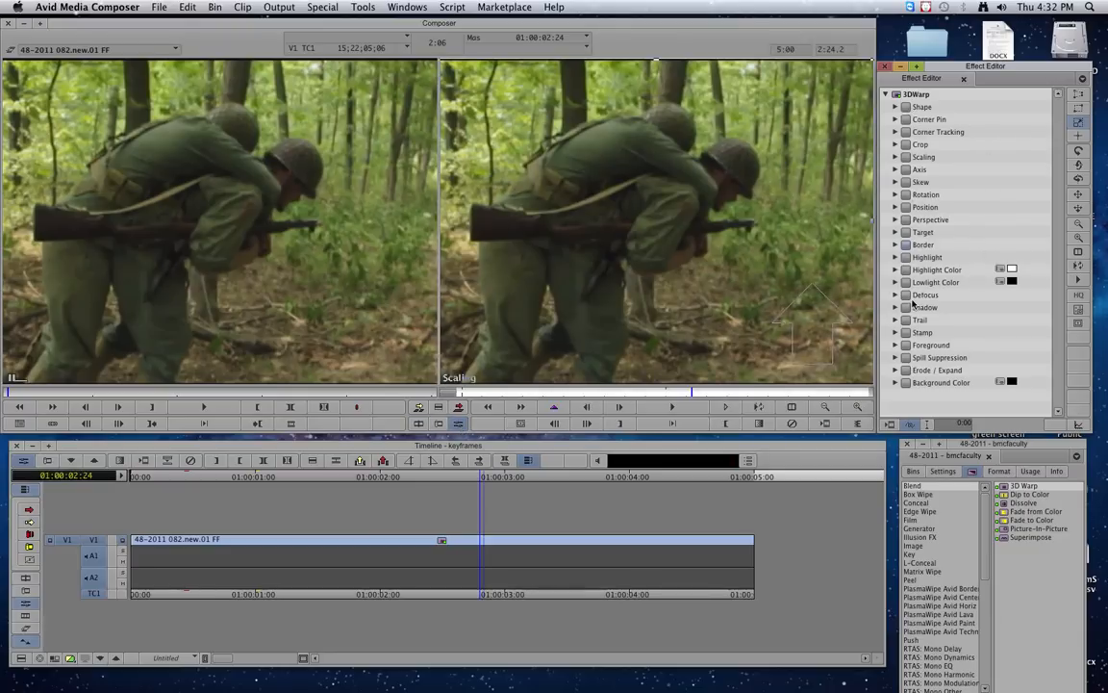
{"action": "left_click", "coordinate": [905, 245]}
{"action": "left_click", "coordinate": [896, 208]}
{"action": "left_click_drag", "start_coordinate": [999, 249], "coordinate": [996, 247]}
{"action": "left_click", "coordinate": [1037, 246]}
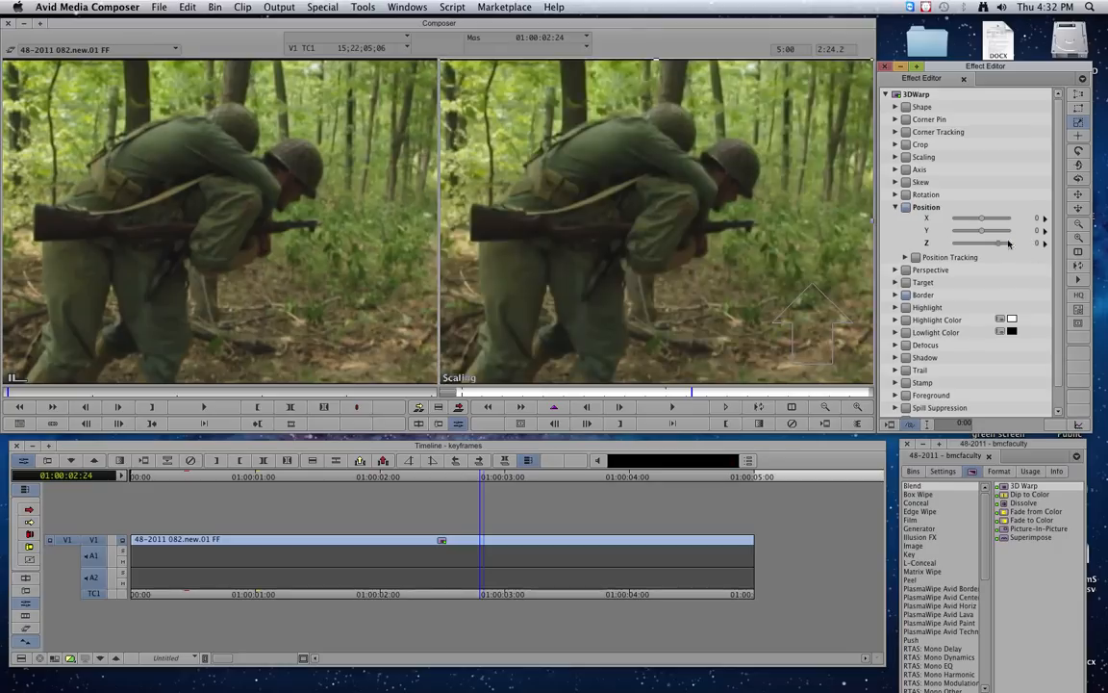
Add keyframes at the freeze frame's start and end, raising Position Z on the end one.
{"action": "left_click_drag", "start_coordinate": [690, 392], "coordinate": [450, 389]}
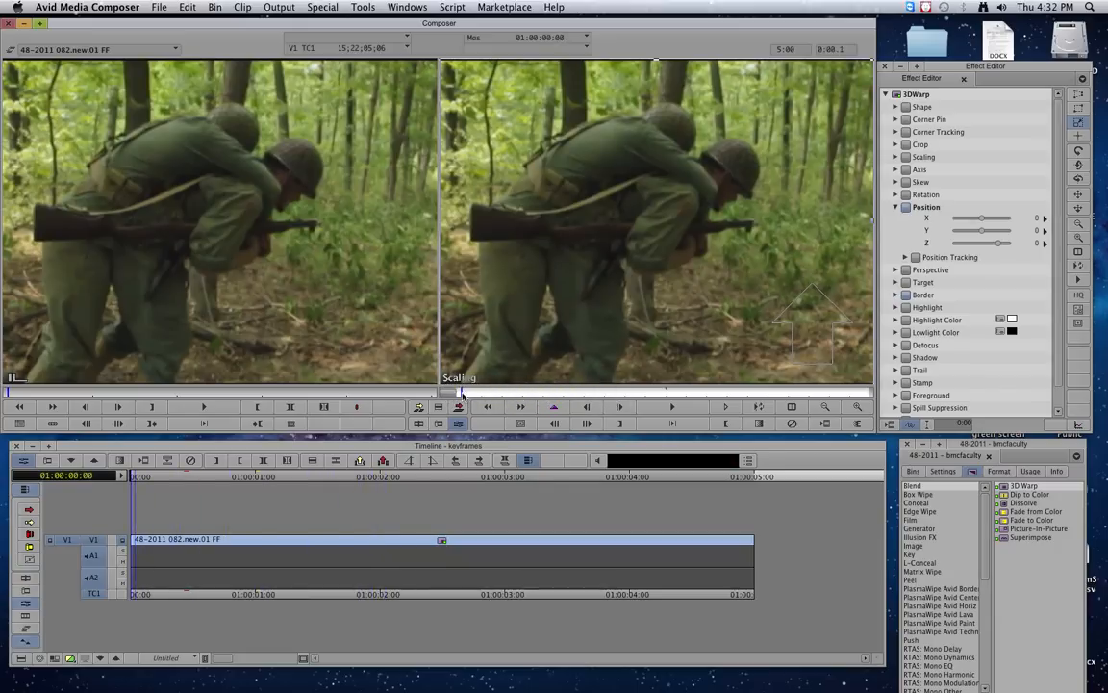
{"action": "left_click", "coordinate": [555, 407]}
{"action": "left_click", "coordinate": [867, 395]}
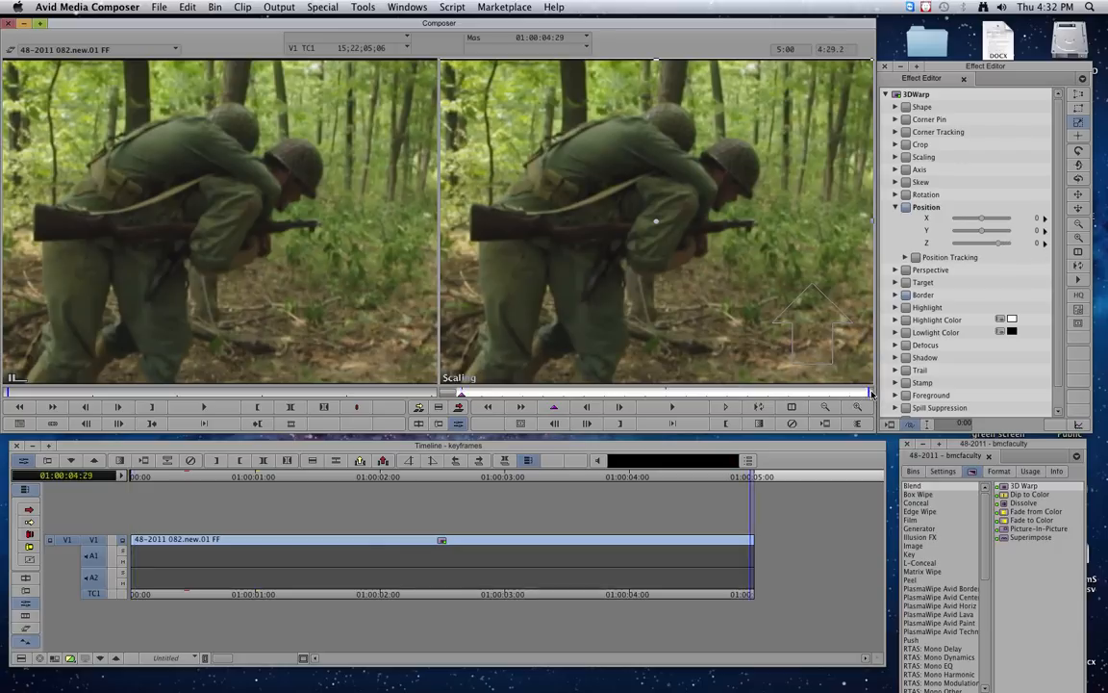
{"action": "left_click", "coordinate": [561, 408]}
{"action": "left_click", "coordinate": [997, 247]}
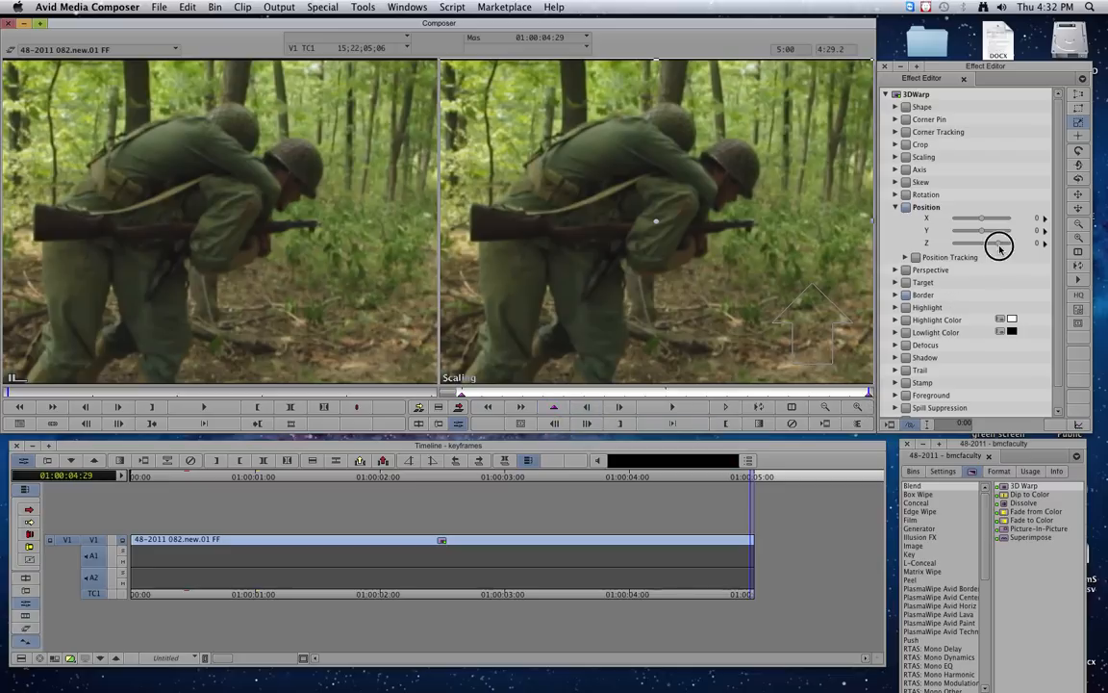
{"action": "left_click_drag", "start_coordinate": [1000, 247], "coordinate": [998, 249]}
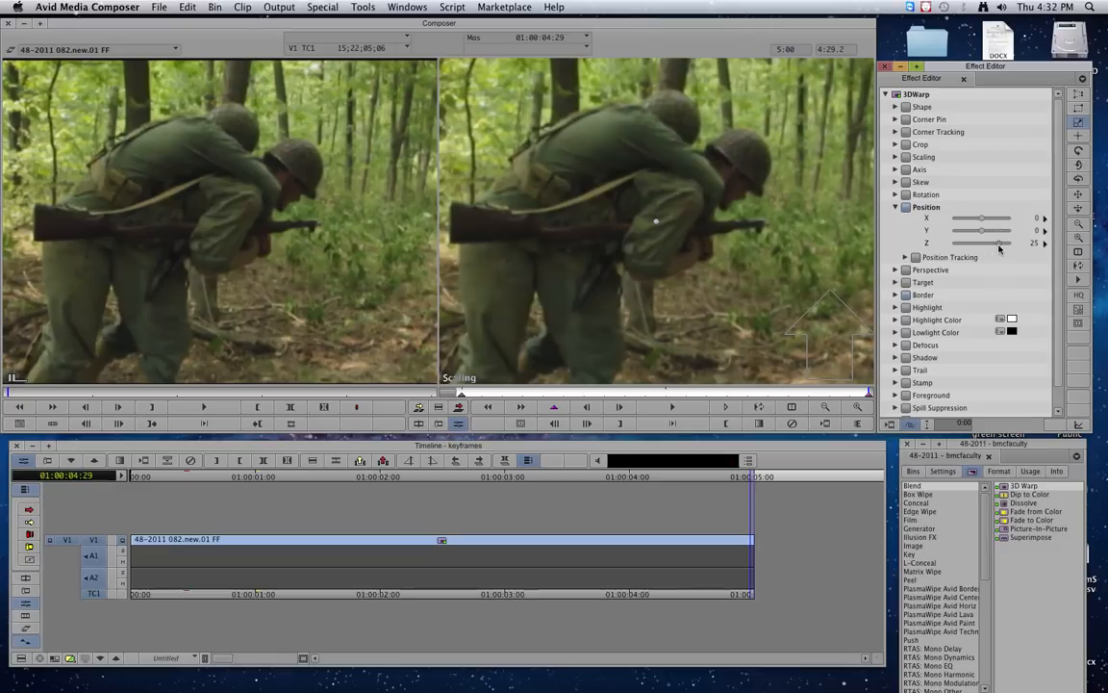
Compare the start and end keyframes and play back the push-in from the start.
{"action": "left_click", "coordinate": [461, 396]}
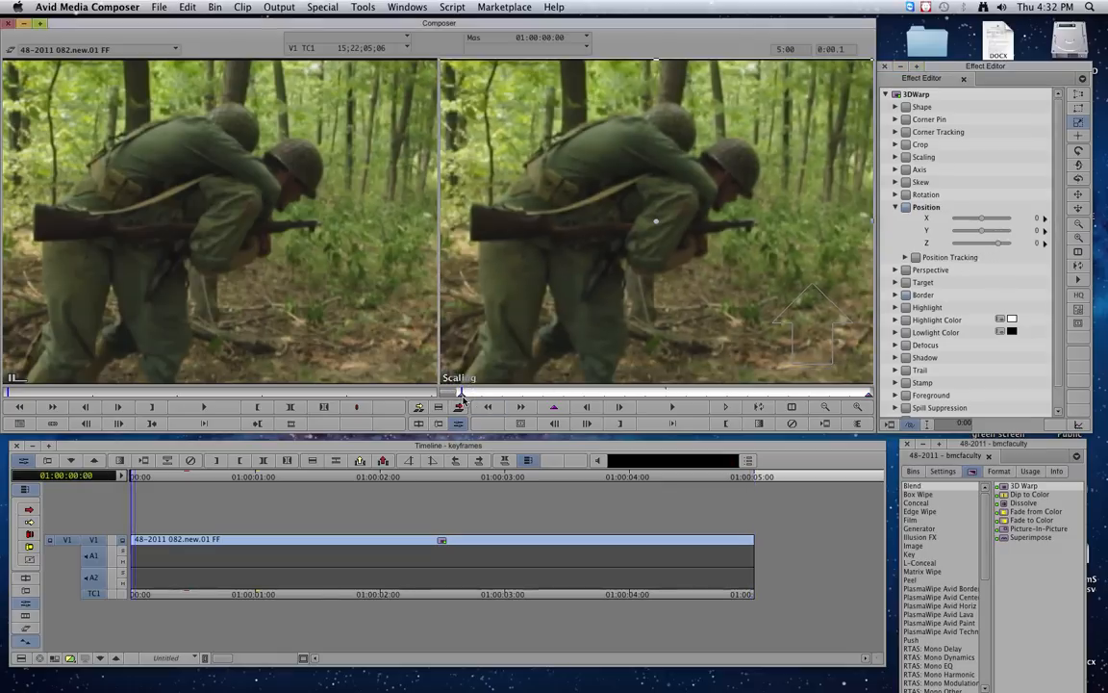
{"action": "left_click", "coordinate": [866, 395]}
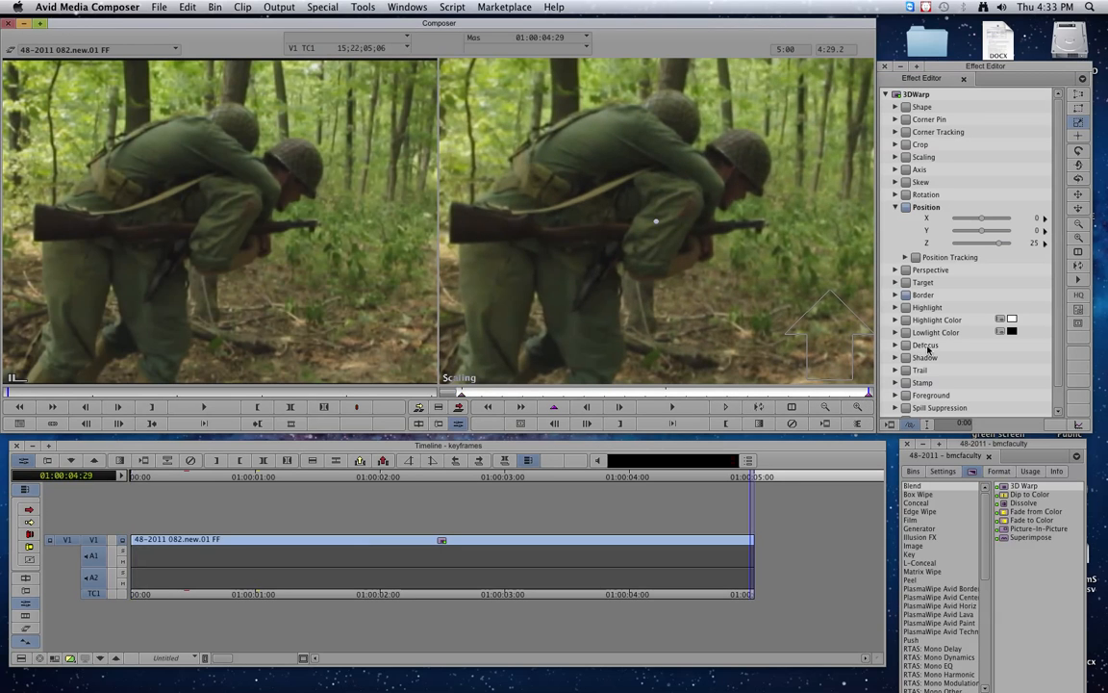
{"action": "left_click", "coordinate": [461, 395]}
{"action": "key", "text": "space"}
On the end keyframe, zoom to Z 73 and reframe on the soldiers at X 43, Y -107.
{"action": "left_click", "coordinate": [869, 394]}
{"action": "left_click_drag", "start_coordinate": [999, 247], "coordinate": [1002, 248]}
{"action": "mouse_move", "coordinate": [689, 206]}
{"action": "mouse_move", "coordinate": [688, 206]}
{"action": "left_mouse_down"}
{"action": "mouse_move", "coordinate": [744, 199]}
{"action": "mouse_move", "coordinate": [774, 239]}
{"action": "mouse_move", "coordinate": [758, 217]}
{"action": "left_mouse_up"}
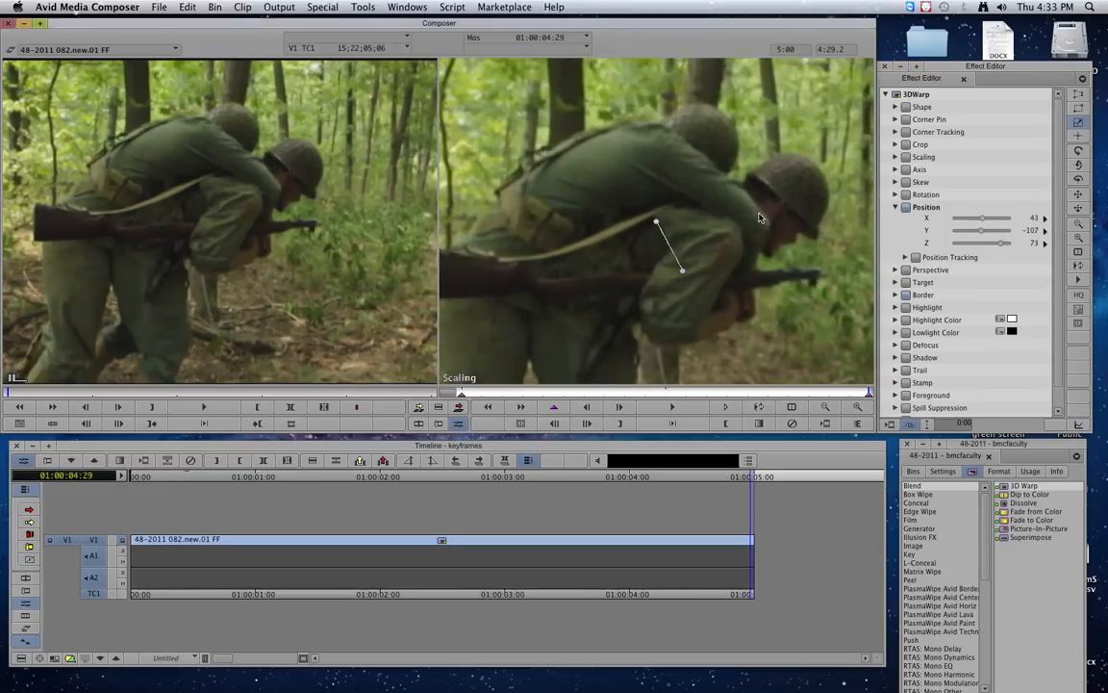
{"action": "left_click", "coordinate": [486, 405]}
Turn on Reverse Animation under Foreground, then play the freeze frame from its start.
{"action": "left_click_drag", "start_coordinate": [1059, 259], "coordinate": [1056, 403]}
{"action": "left_click", "coordinate": [896, 373]}
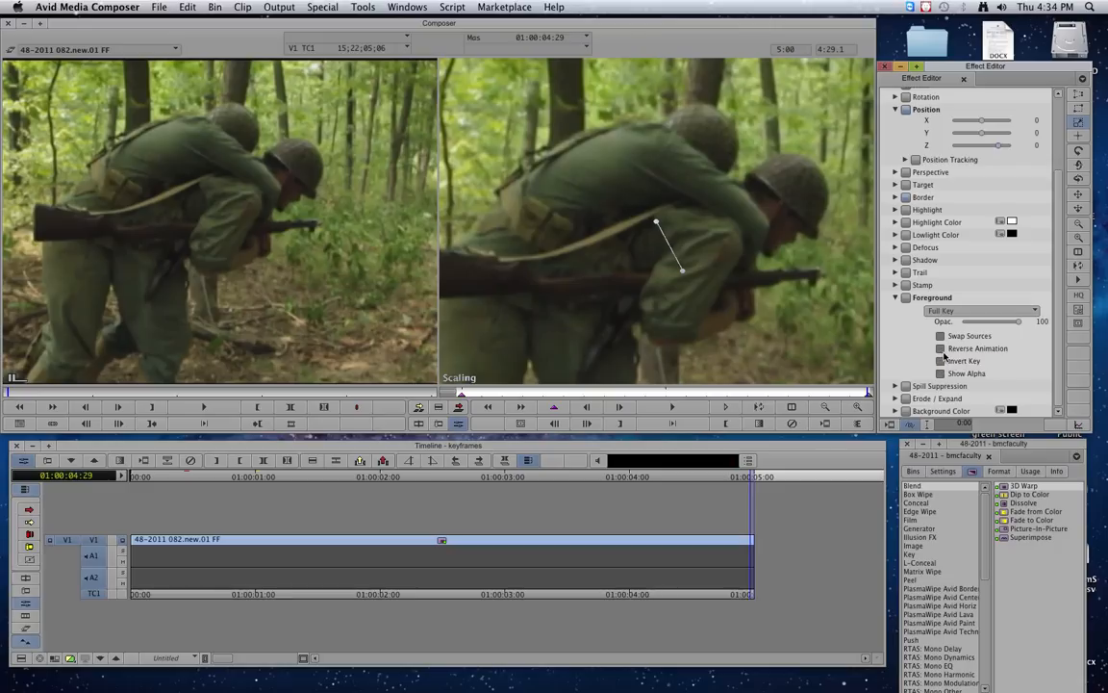
{"action": "left_click_drag", "start_coordinate": [680, 388], "coordinate": [450, 391]}
{"action": "key", "text": "space"}
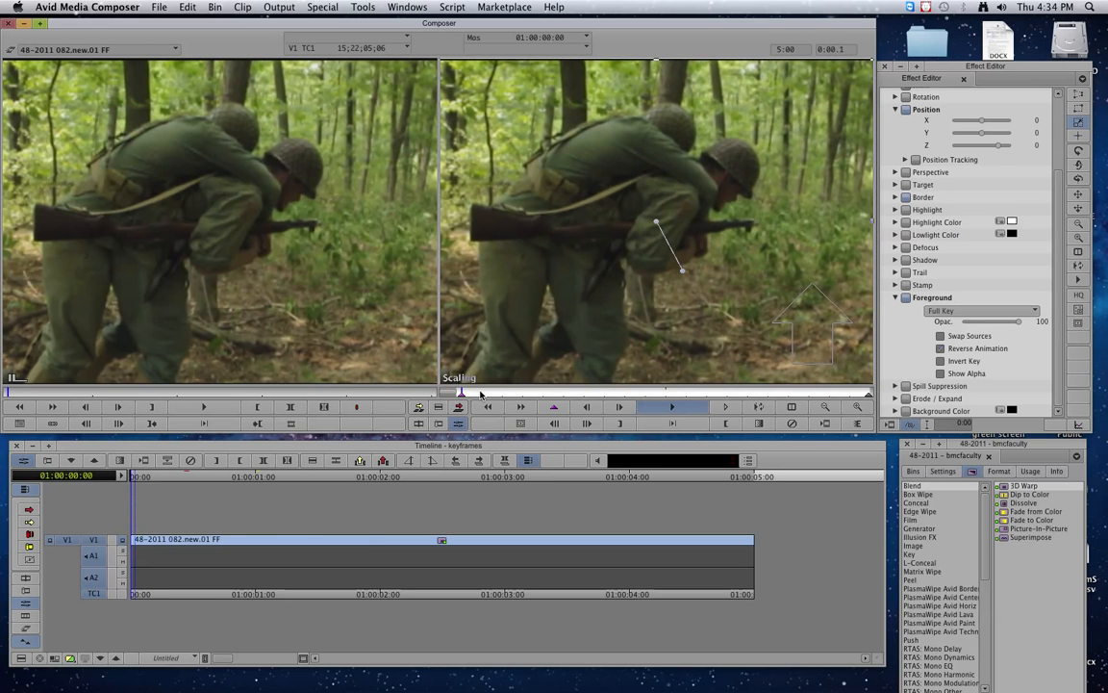